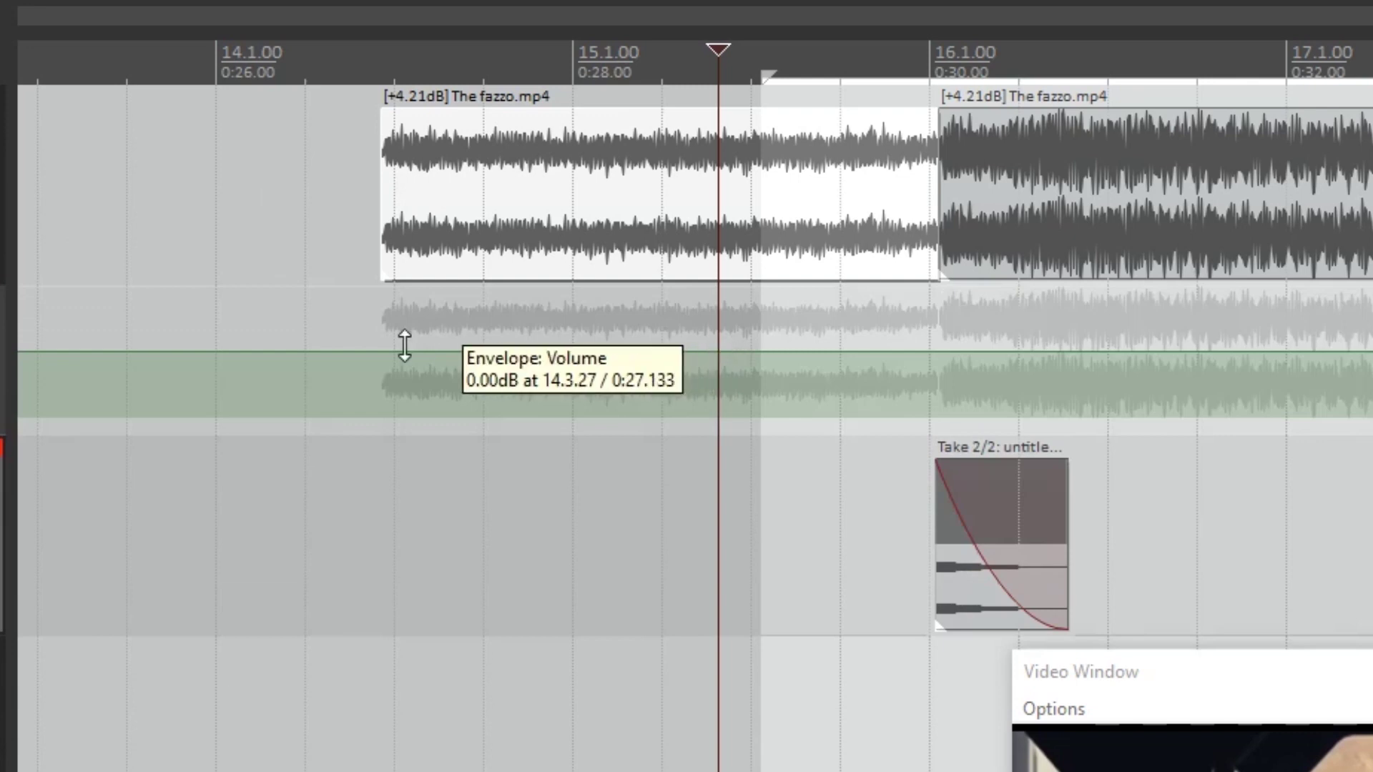
# Step: Lower the volume envelope before the first clip to about -5.7 dB and curve it back up to 0 dB at the second clip
pyautogui.click(171, 351)
pyautogui.moveTo(331, 348); pyautogui.dragTo(331, 422)
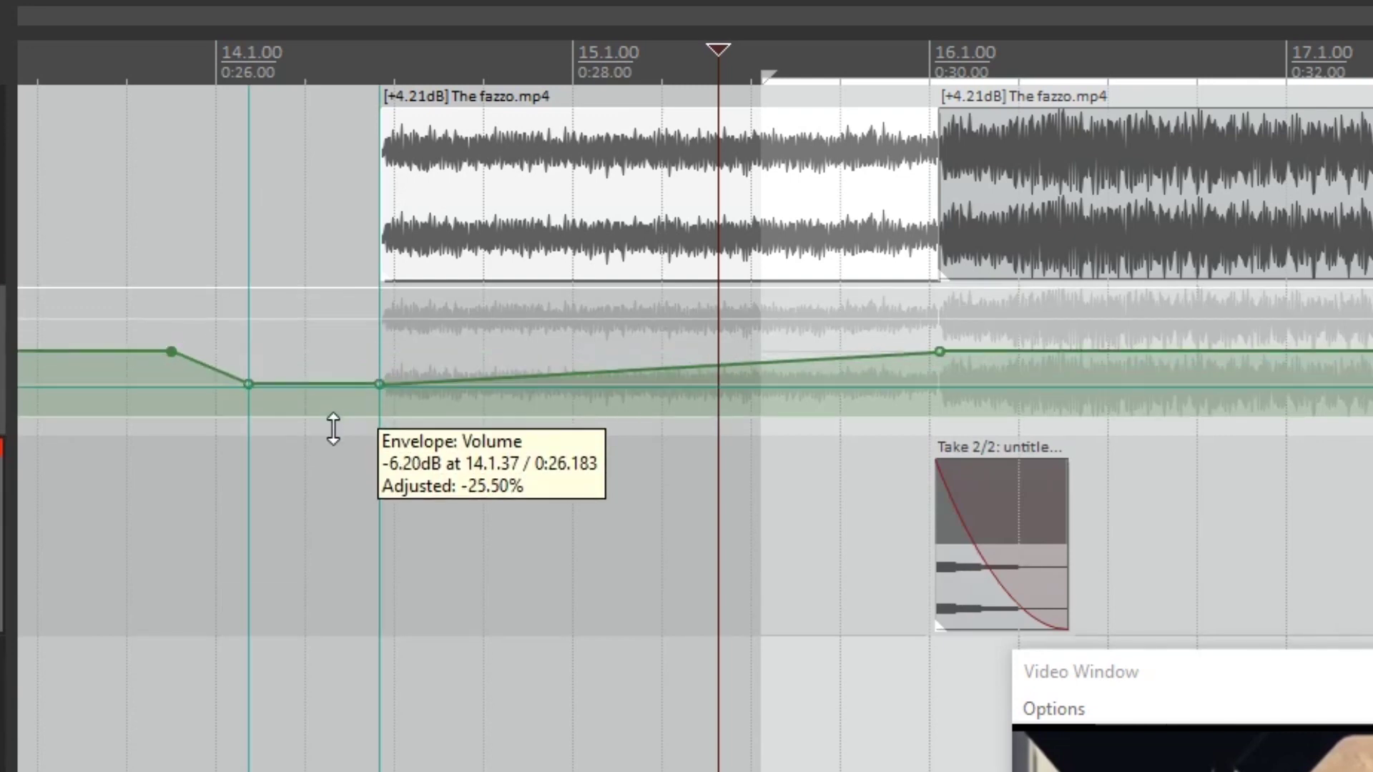
pyautogui.moveTo(364, 182); pyautogui.dragTo(1190, 265)
pyautogui.press('space')
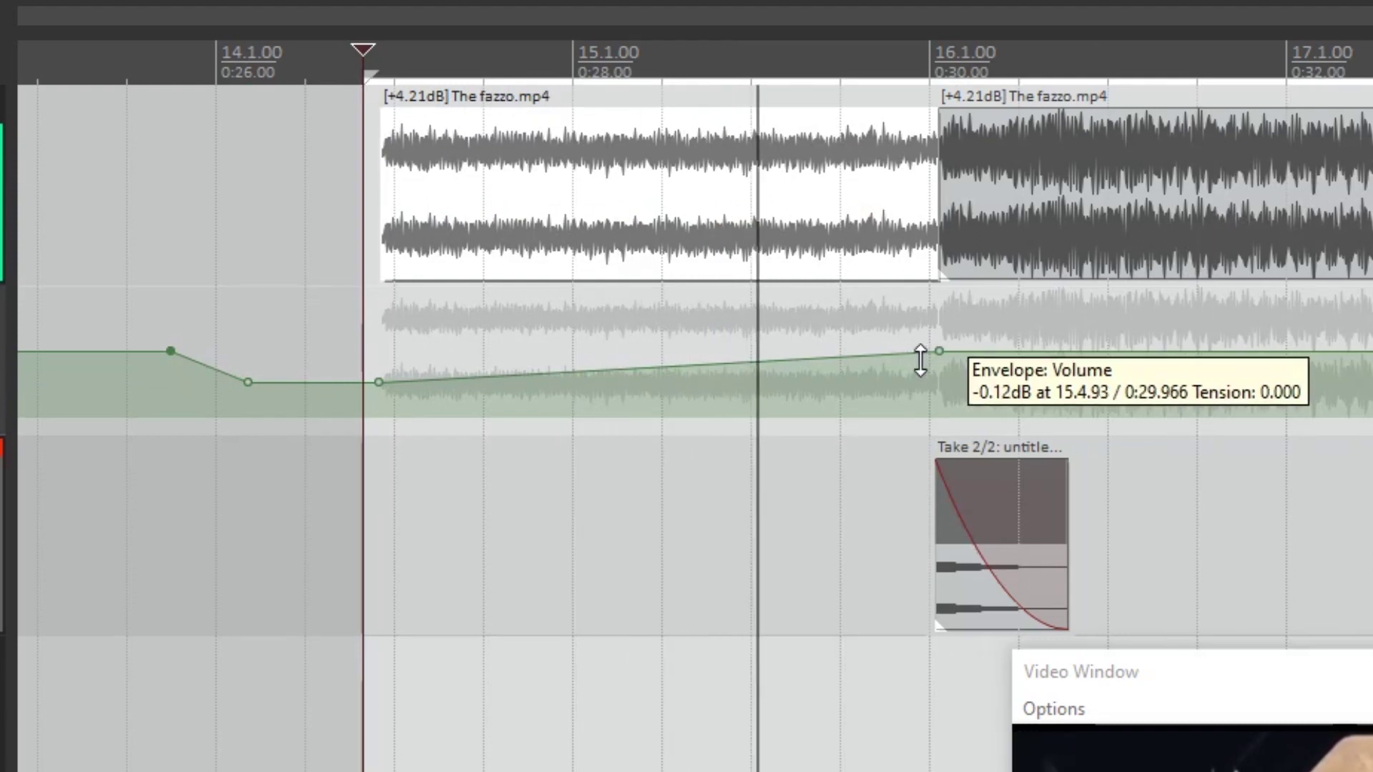
pyautogui.press('space')
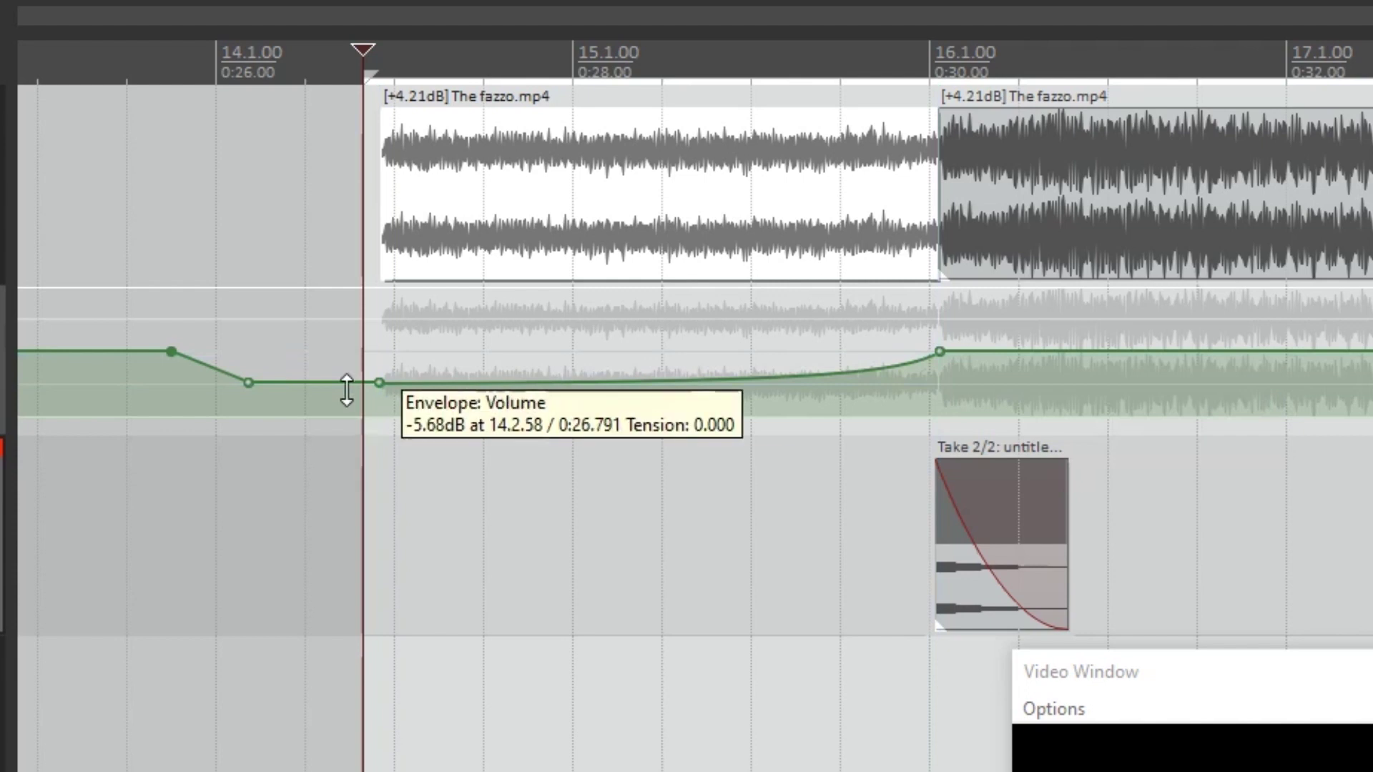
# Step: Lower the lead-in of the volume envelope to about -8.9 dB and add a peak of about +2.73 dB at the second clip's start
pyautogui.moveTo(431, 226); pyautogui.dragTo(430, 235)
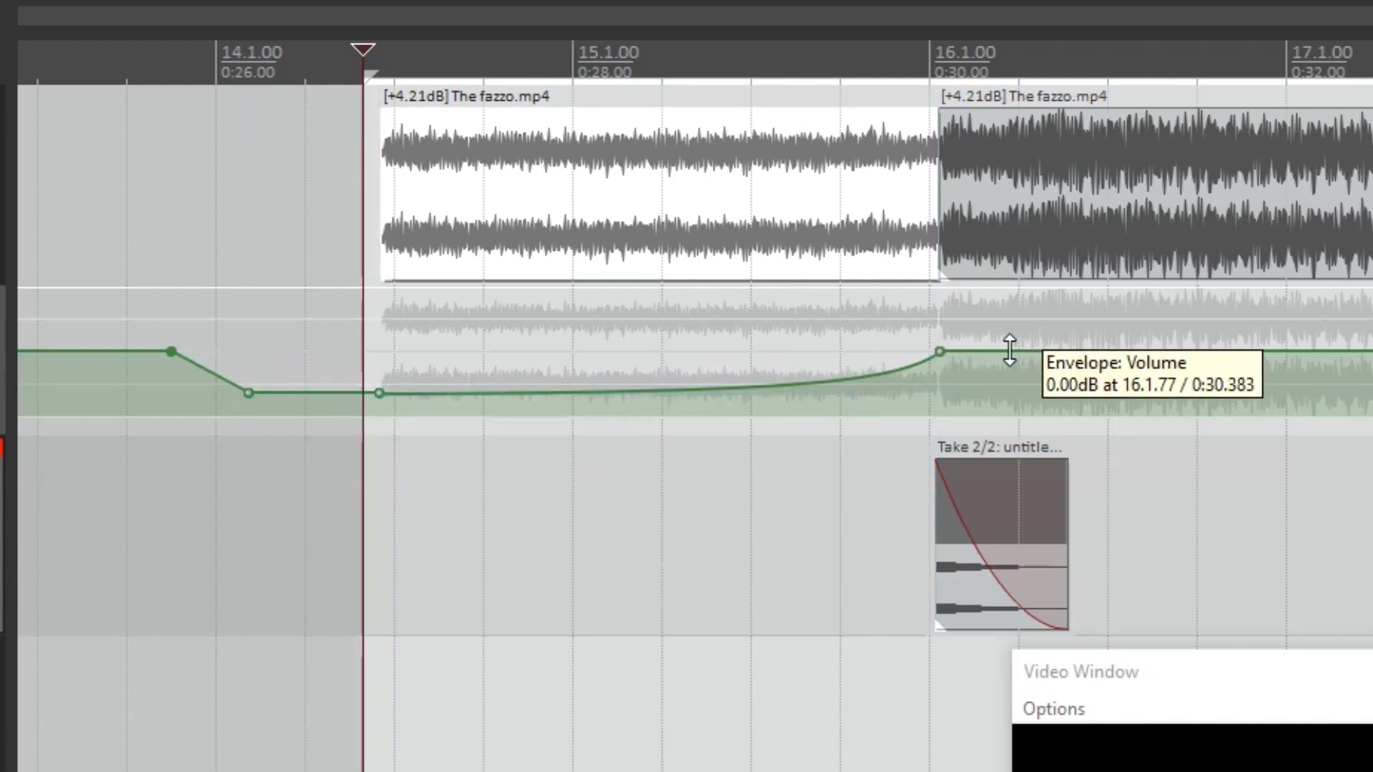
pyautogui.moveTo(1008, 350); pyautogui.dragTo(940, 294)
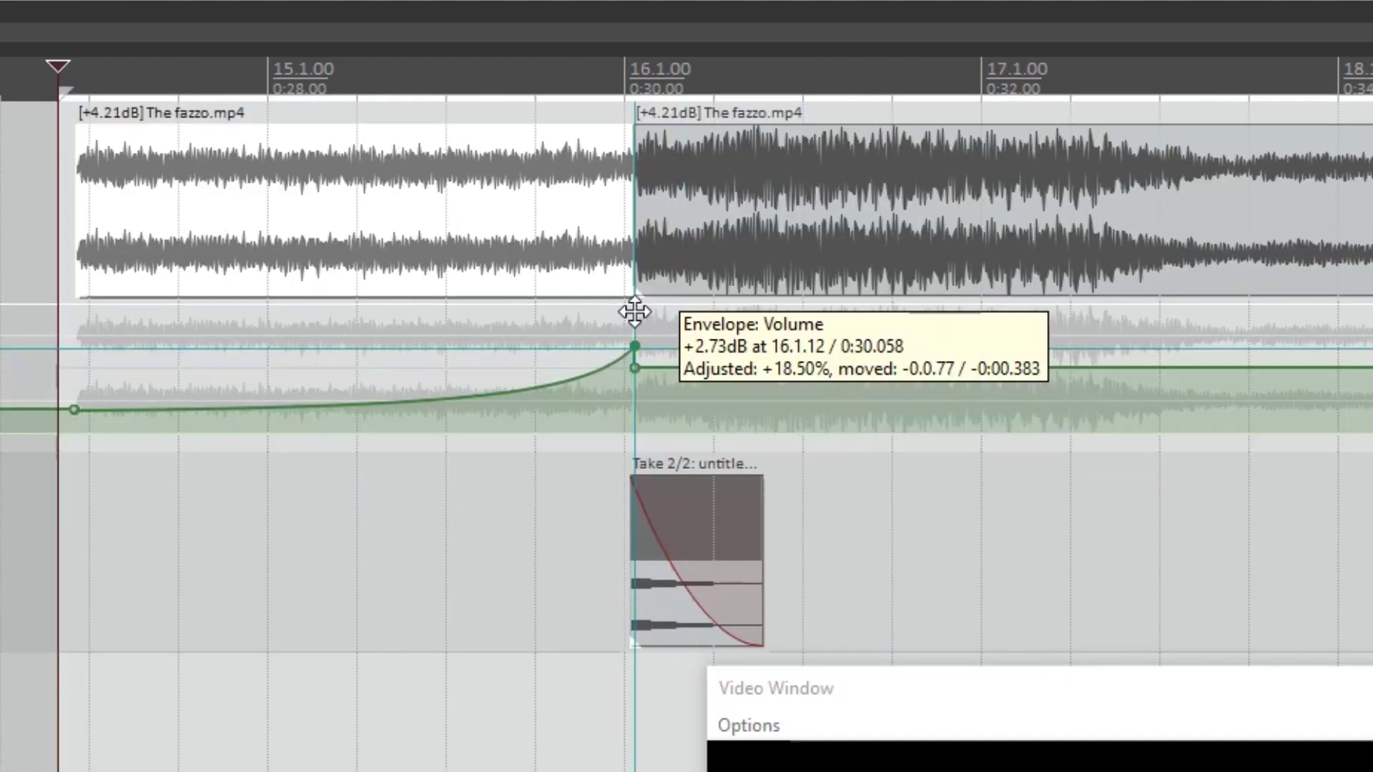
pyautogui.moveTo(635, 309); pyautogui.dragTo(635, 309)
# Step: Shape the volume envelope after the second clip's start into a curved decay and play back the transition
pyautogui.moveTo(766, 358); pyautogui.dragTo(913, 396)
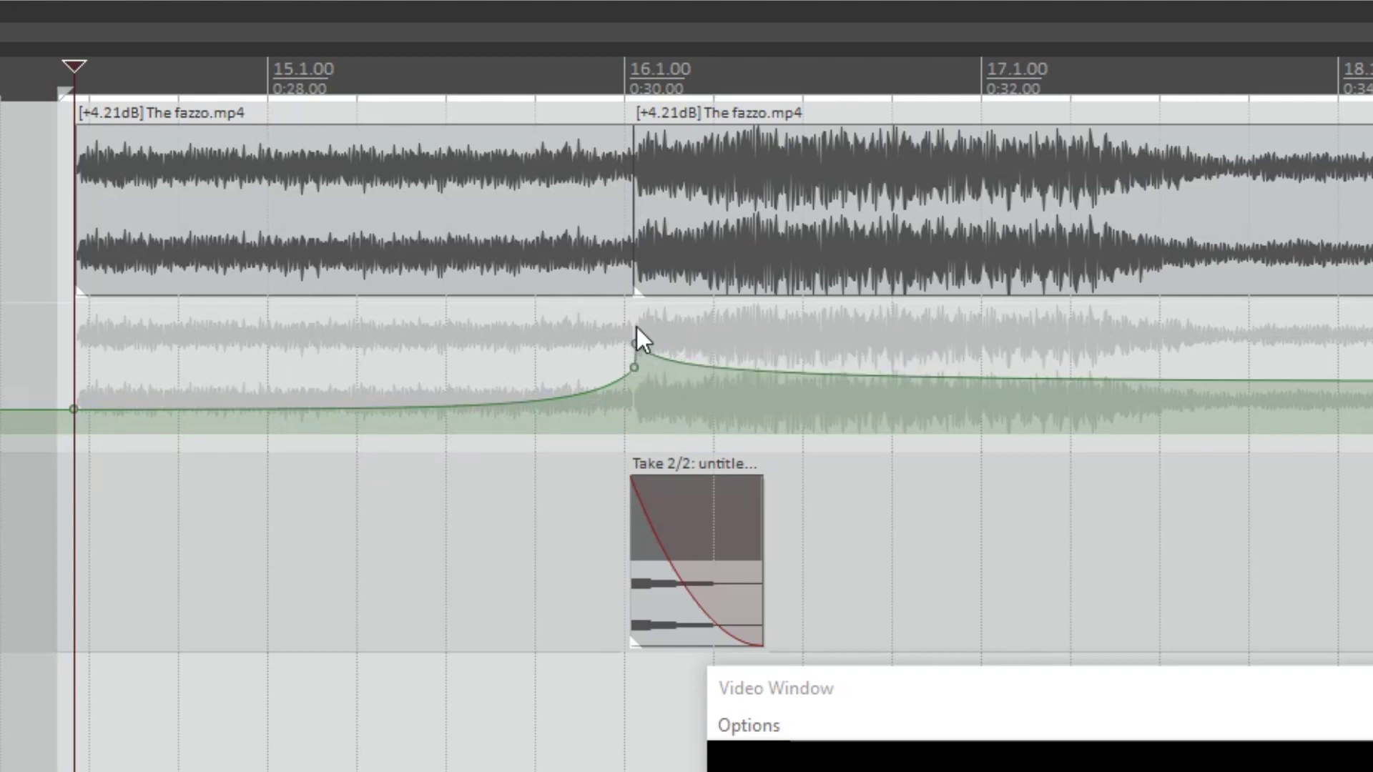
pyautogui.moveTo(635, 343)
pyautogui.press('space')
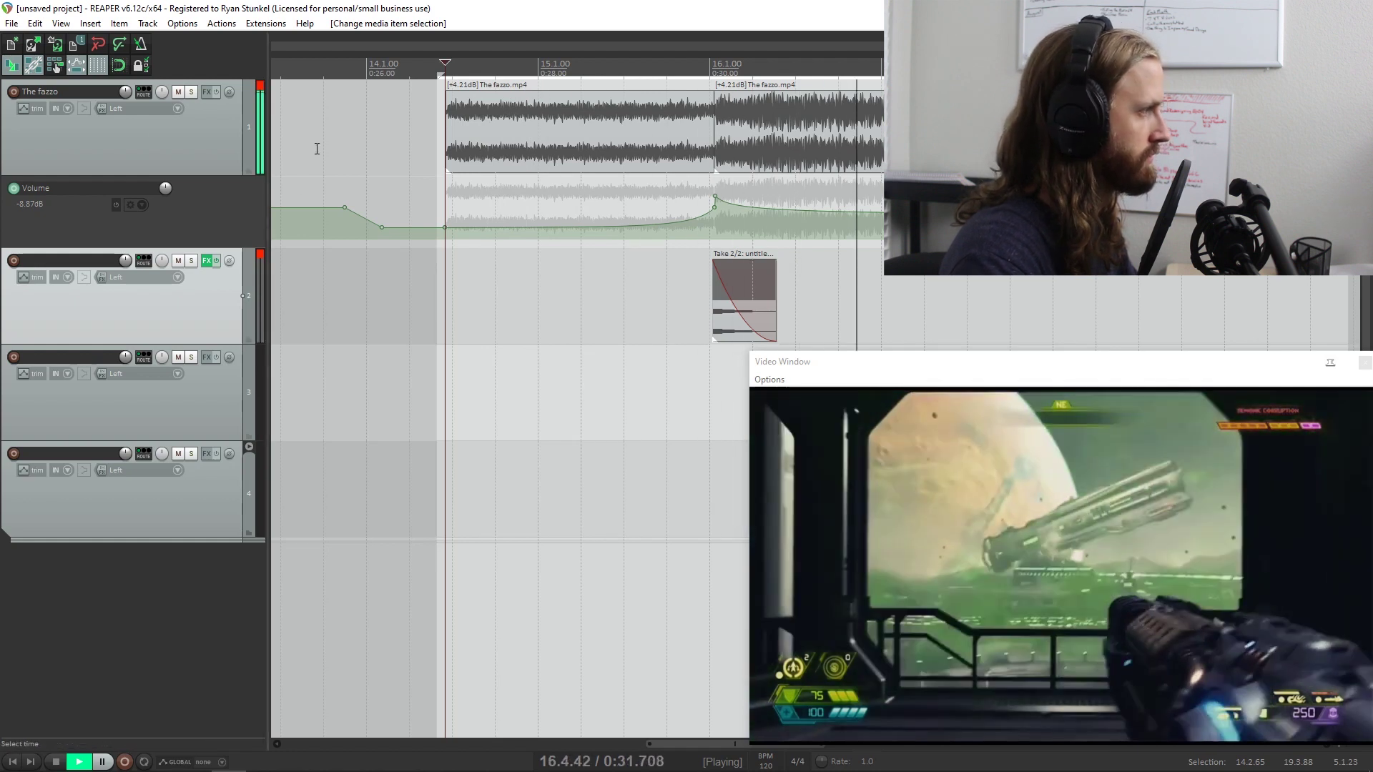
pyautogui.press('space')
# Step: Compare the transition with its volume envelope points deleted, undo the deletion and play it again with the automation
pyautogui.moveTo(778, 189); pyautogui.dragTo(299, 246)
pyautogui.press('Delete')
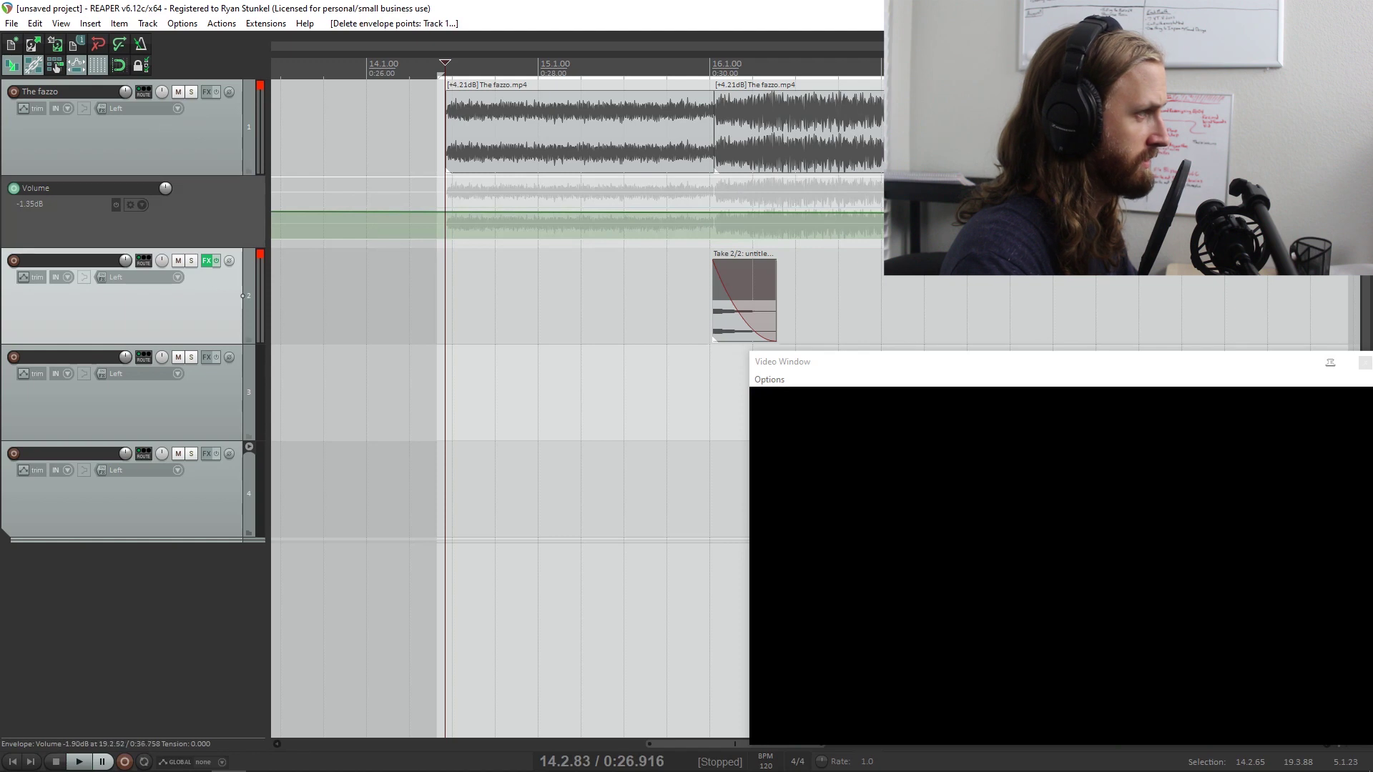
pyautogui.press('space')
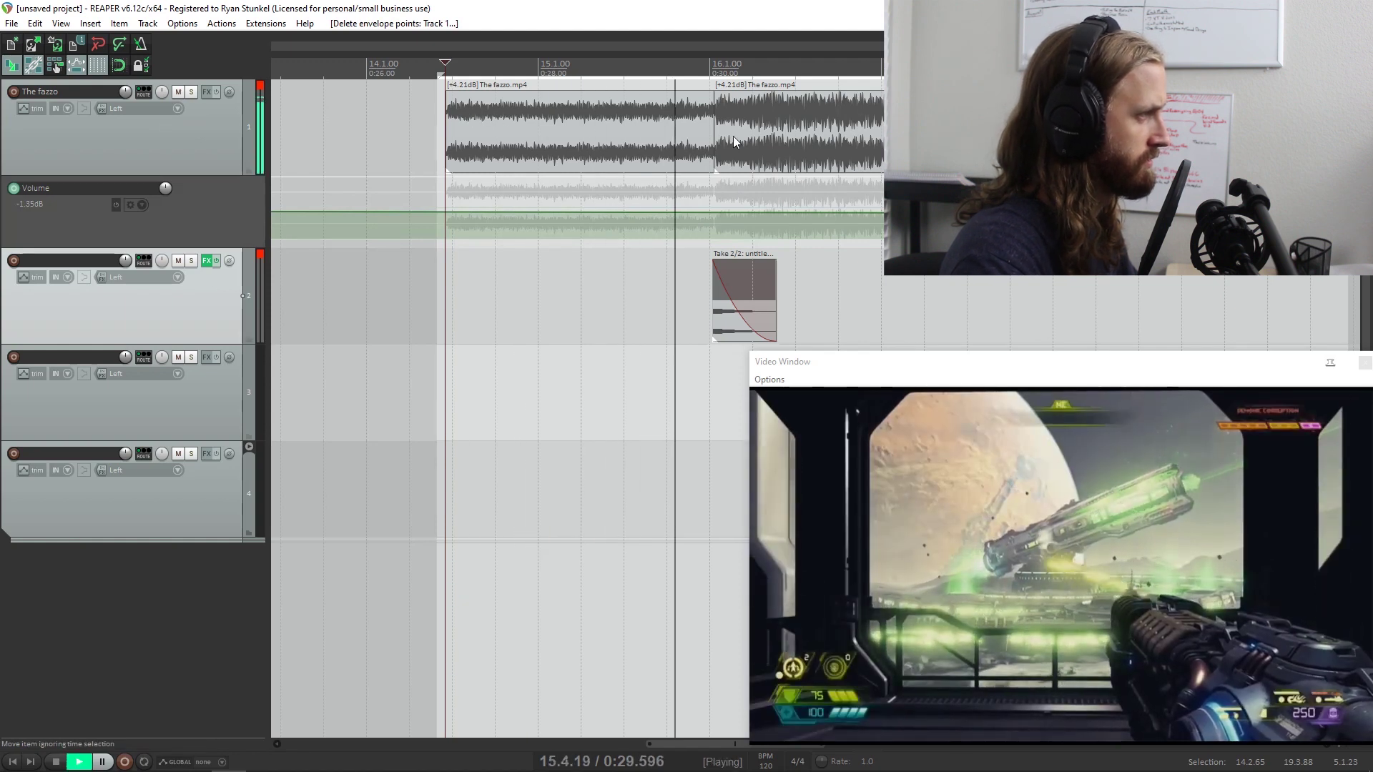
pyautogui.press('space')
pyautogui.hotkey('ctrl', 'z')
pyautogui.press('space')
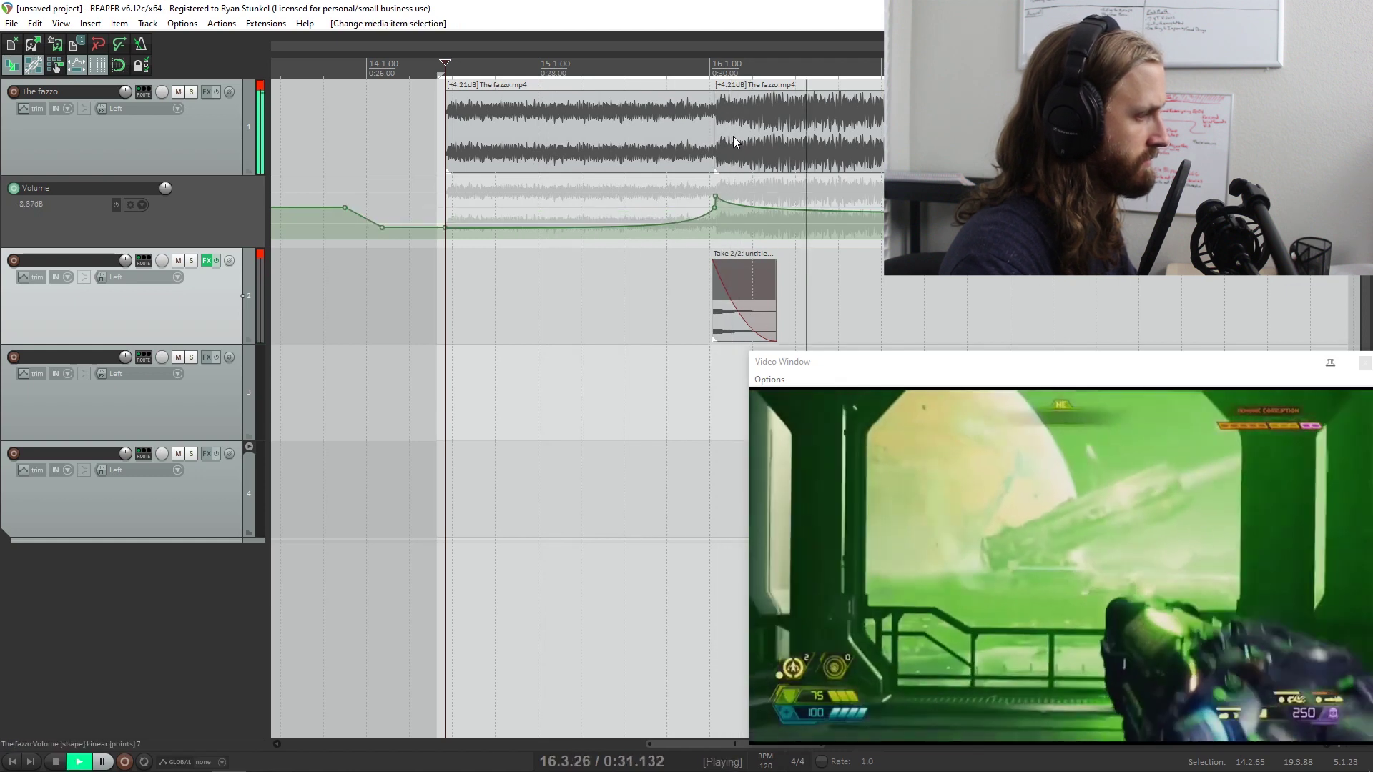
pyautogui.press('space')
# Step: Dip the volume envelope to about -9.37 dB for a short stretch just before the second clip starts
pyautogui.scroll(3, 748, 278)
pyautogui.moveTo(785, 267); pyautogui.dragTo(785, 243)
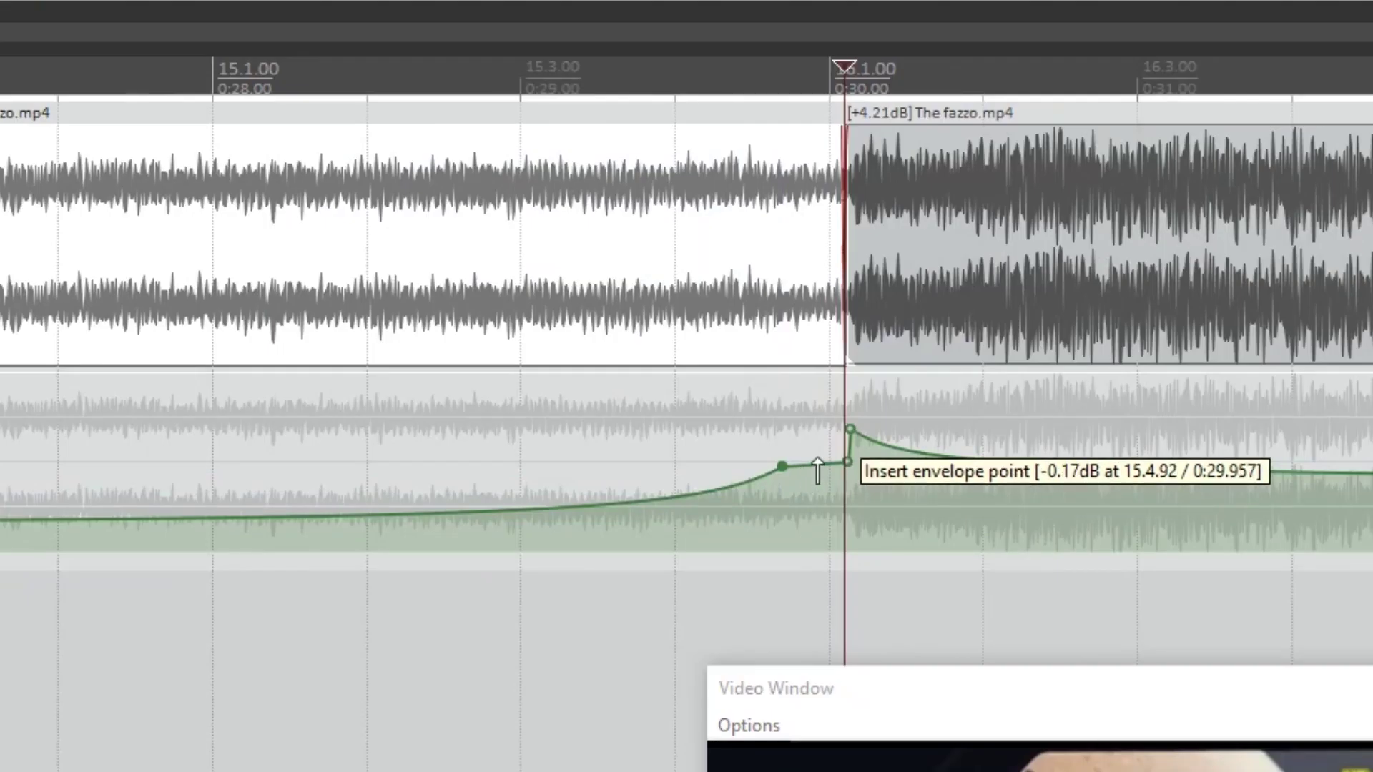
pyautogui.moveTo(812, 465); pyautogui.dragTo(813, 554)
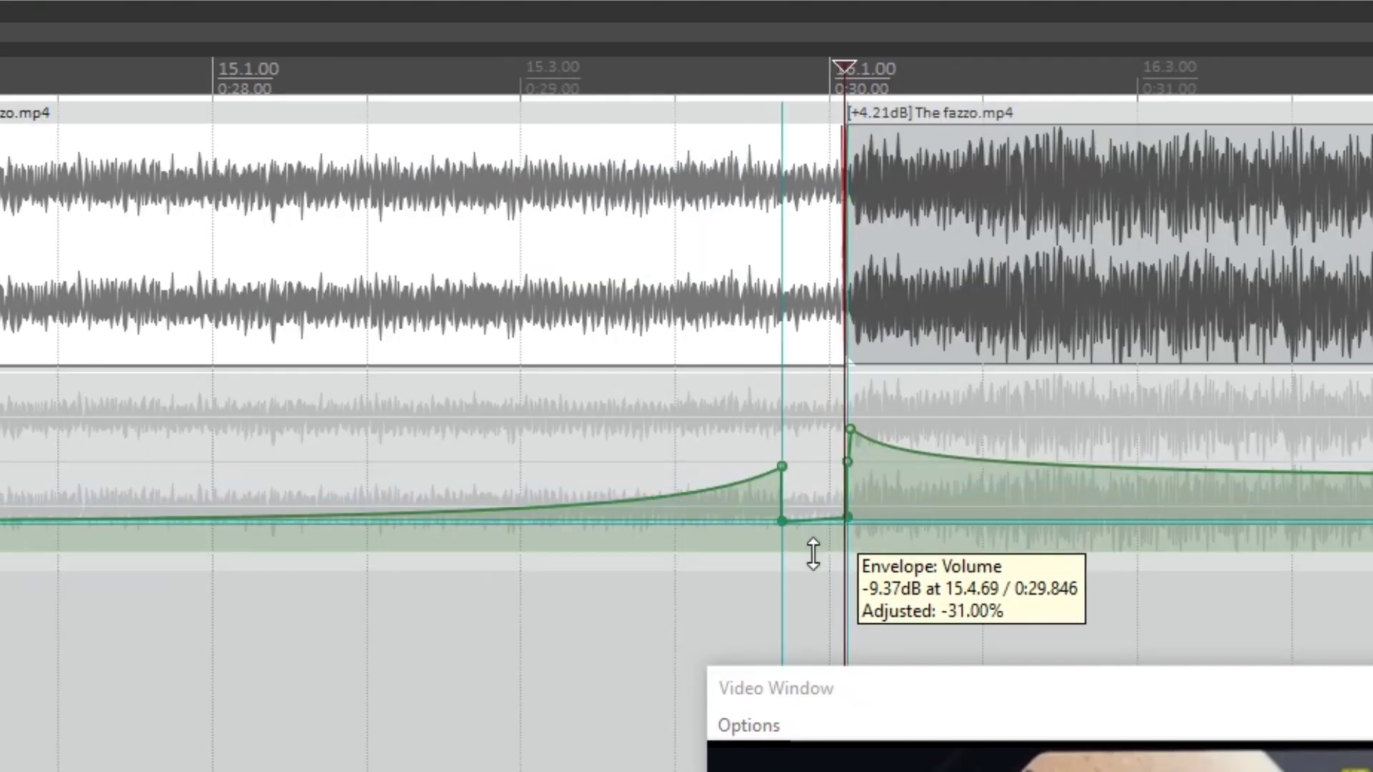
# Step: Play from the first clip's start and move the envelope peak earlier so the volume curves down gradually into the dip
pyautogui.click(351, 115)
pyautogui.press('space')
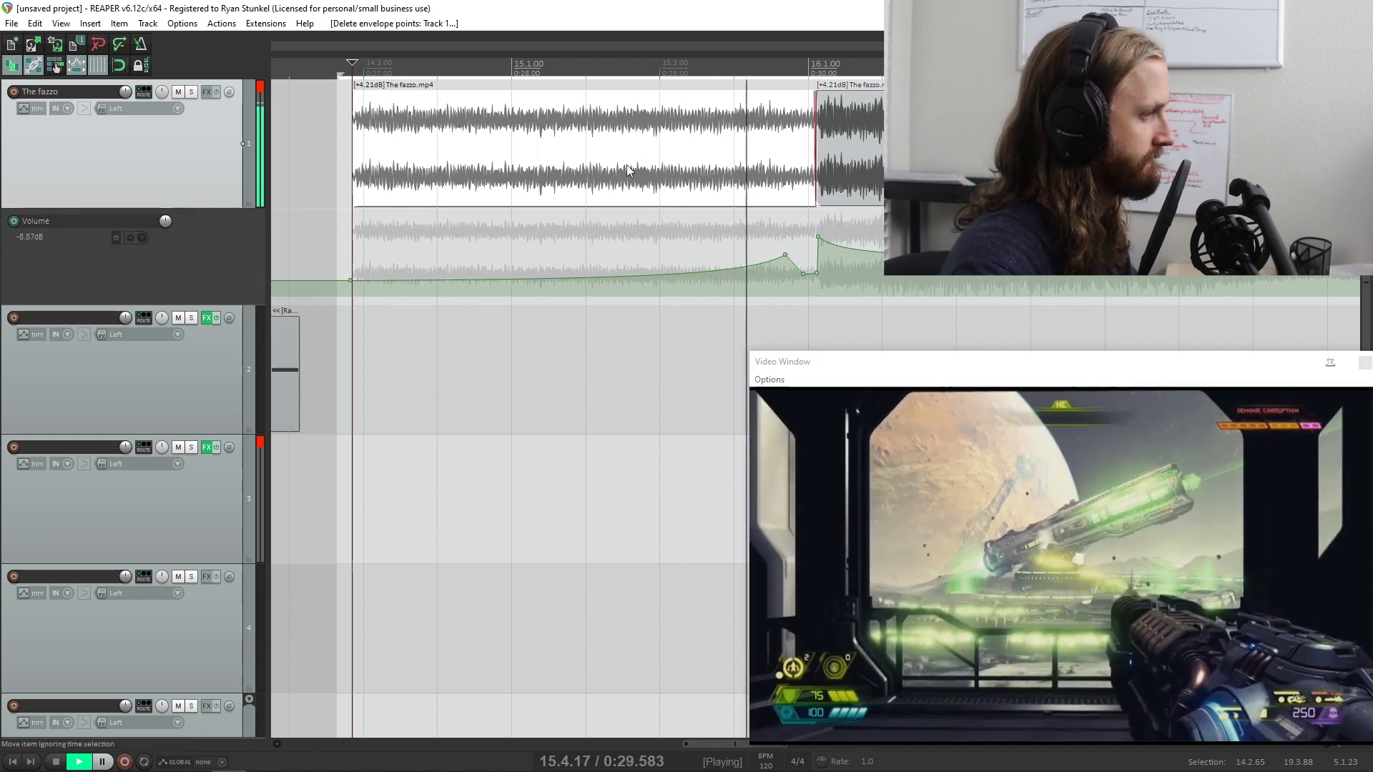
pyautogui.press('space')
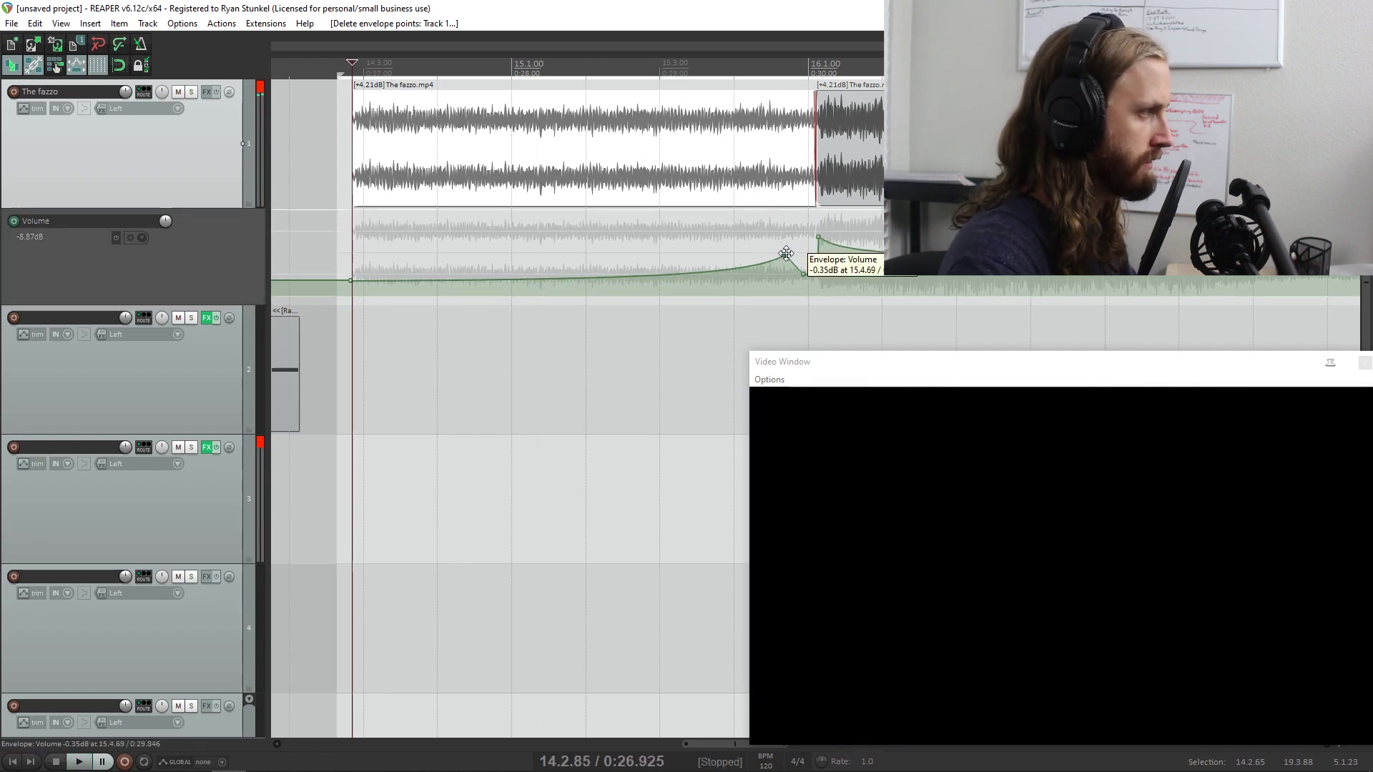
pyautogui.moveTo(759, 252); pyautogui.dragTo(779, 275)
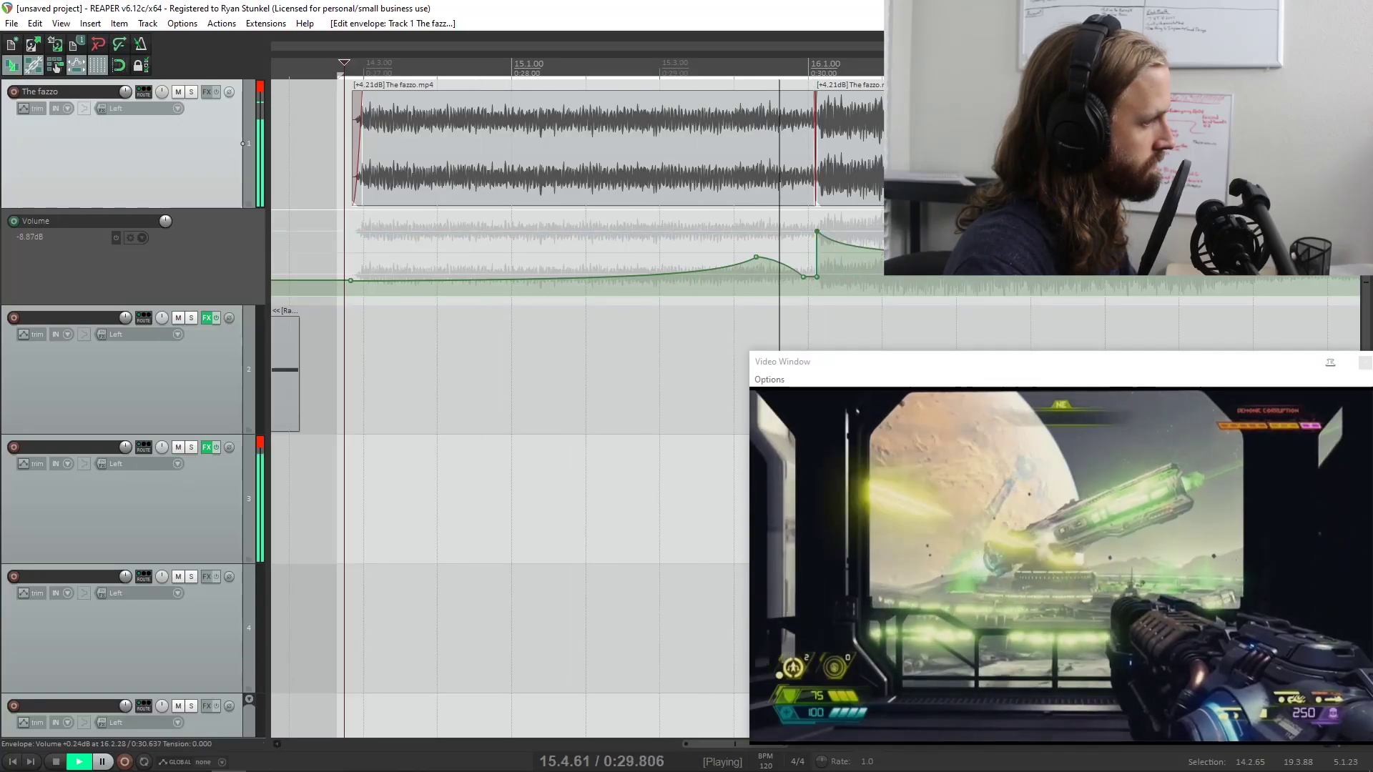
pyautogui.press('space')
# Step: Shrink the floating video window to uncover the rendered synth item on track 3 and select that item
pyautogui.scroll(-3, 957, 313)
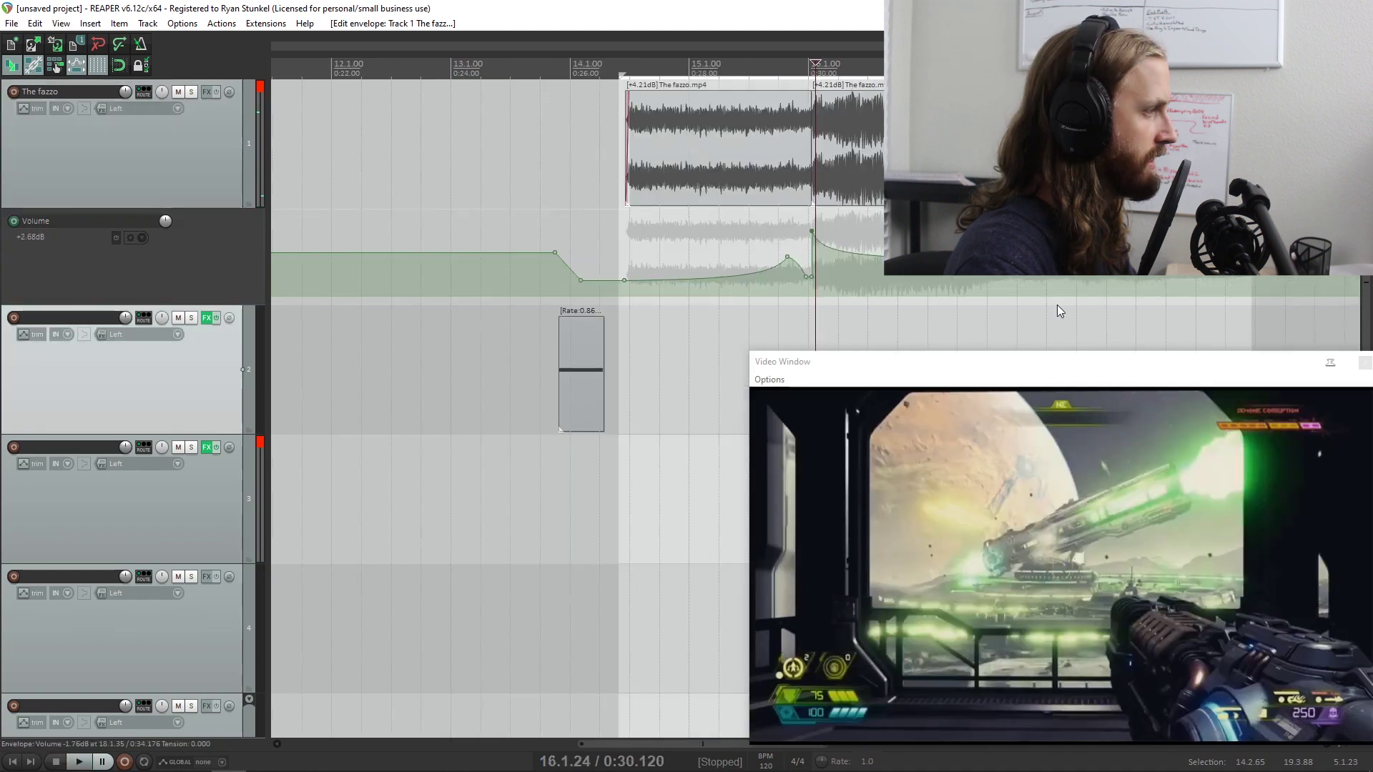
pyautogui.scroll(1, 957, 314)
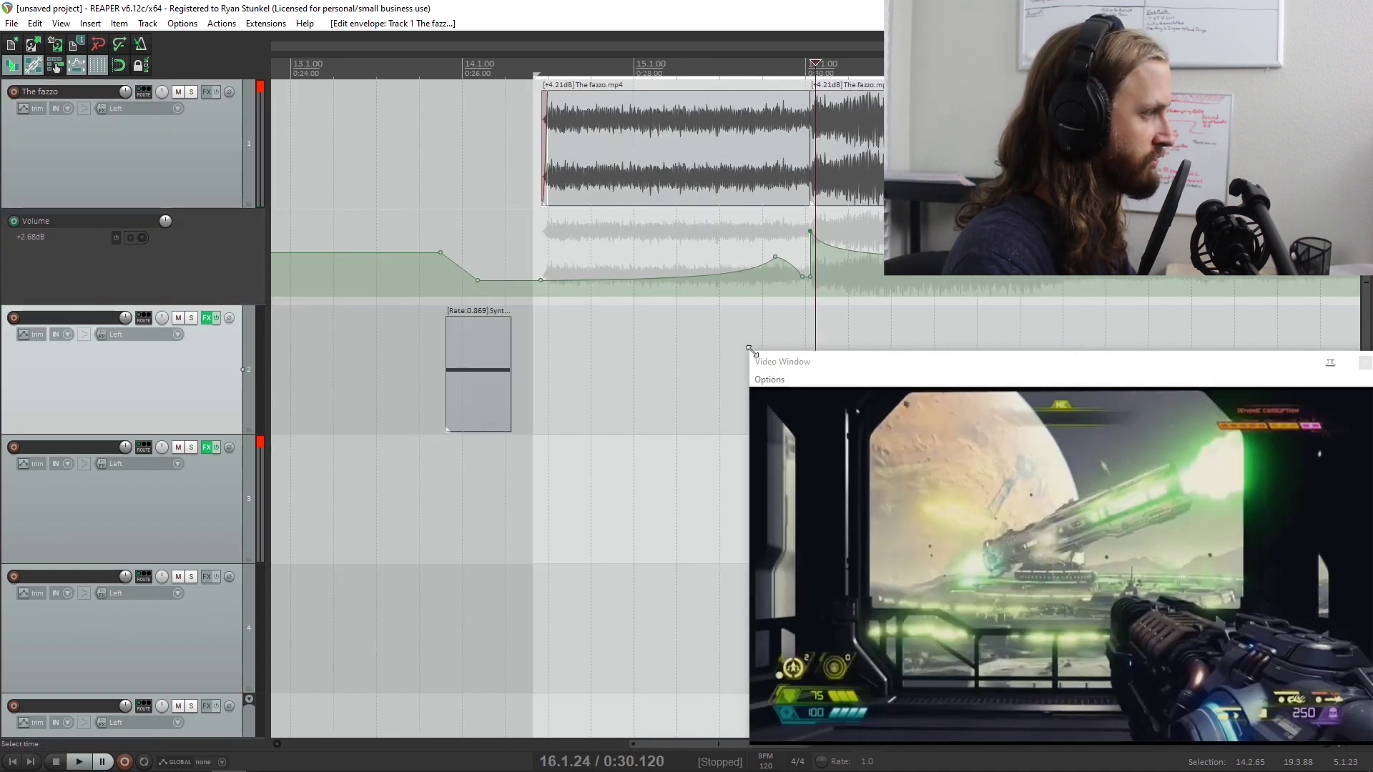
pyautogui.moveTo(753, 352); pyautogui.dragTo(873, 466)
pyautogui.click(866, 528)
pyautogui.moveTo(869, 529); pyautogui.dragTo(865, 522)
# Step: Select the time range around the second clip's start, solo track 3 and play its rendered synth item
pyautogui.moveTo(803, 361); pyautogui.dragTo(948, 369)
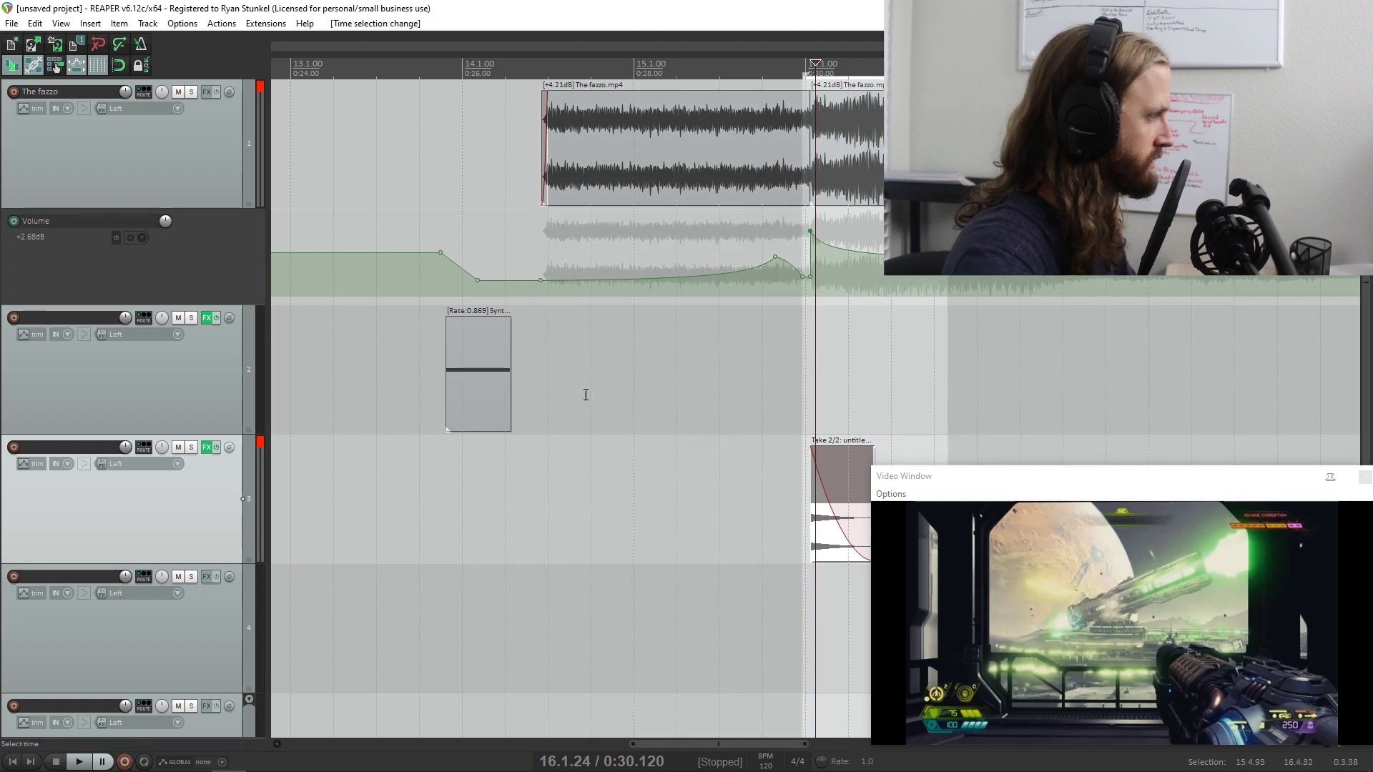
pyautogui.click(191, 447)
pyautogui.click(838, 342)
pyautogui.press('space')
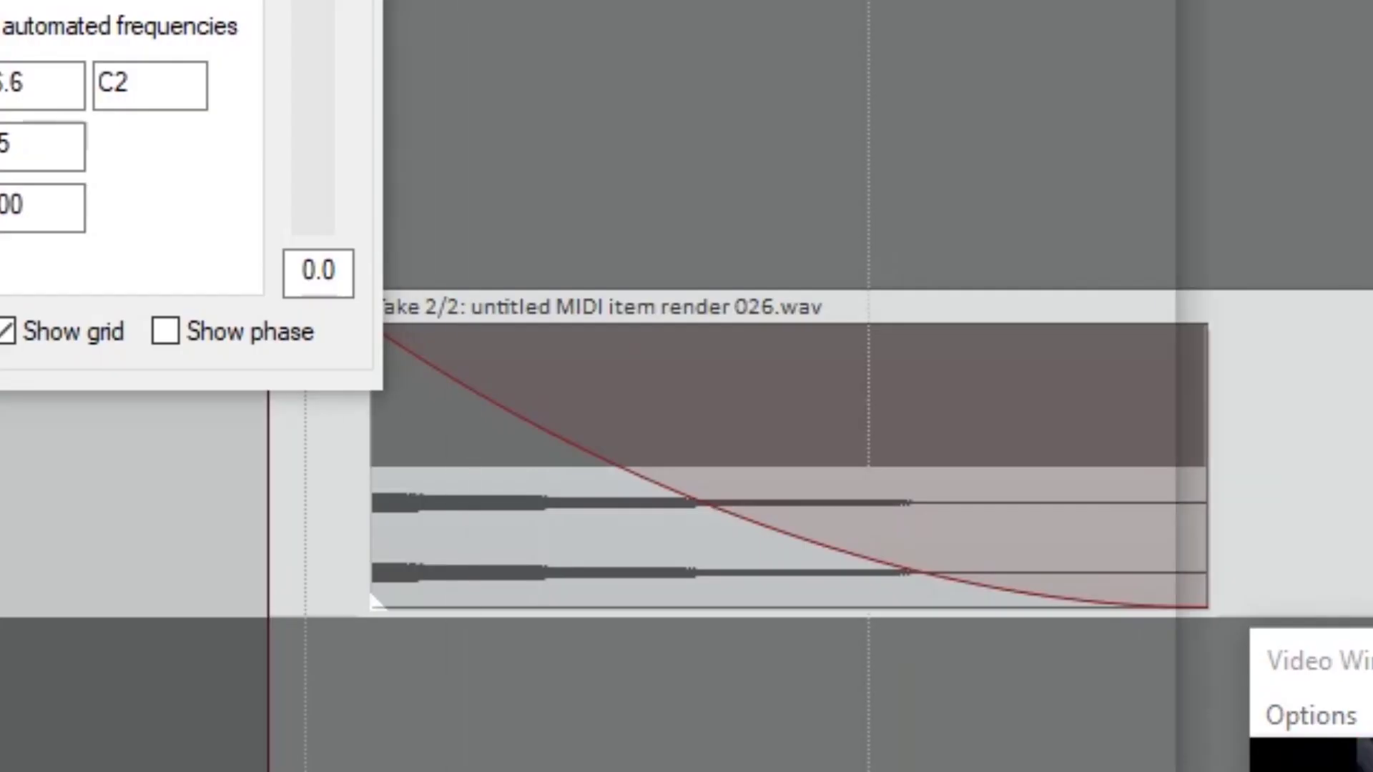
# Step: Add the JS Transient Controller effect to track 3 with attack 76 and sustain 49
pyautogui.click(68, 366)
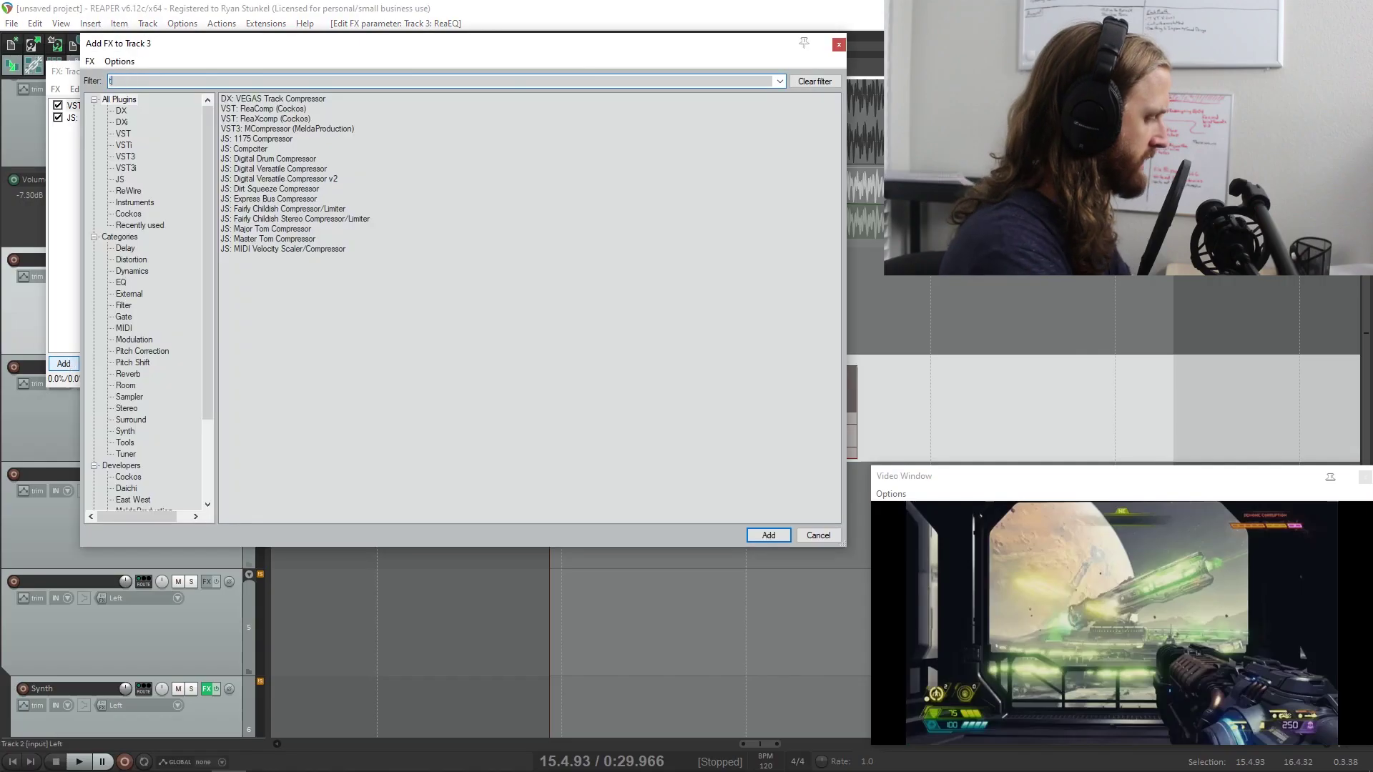
pyautogui.press('Return')
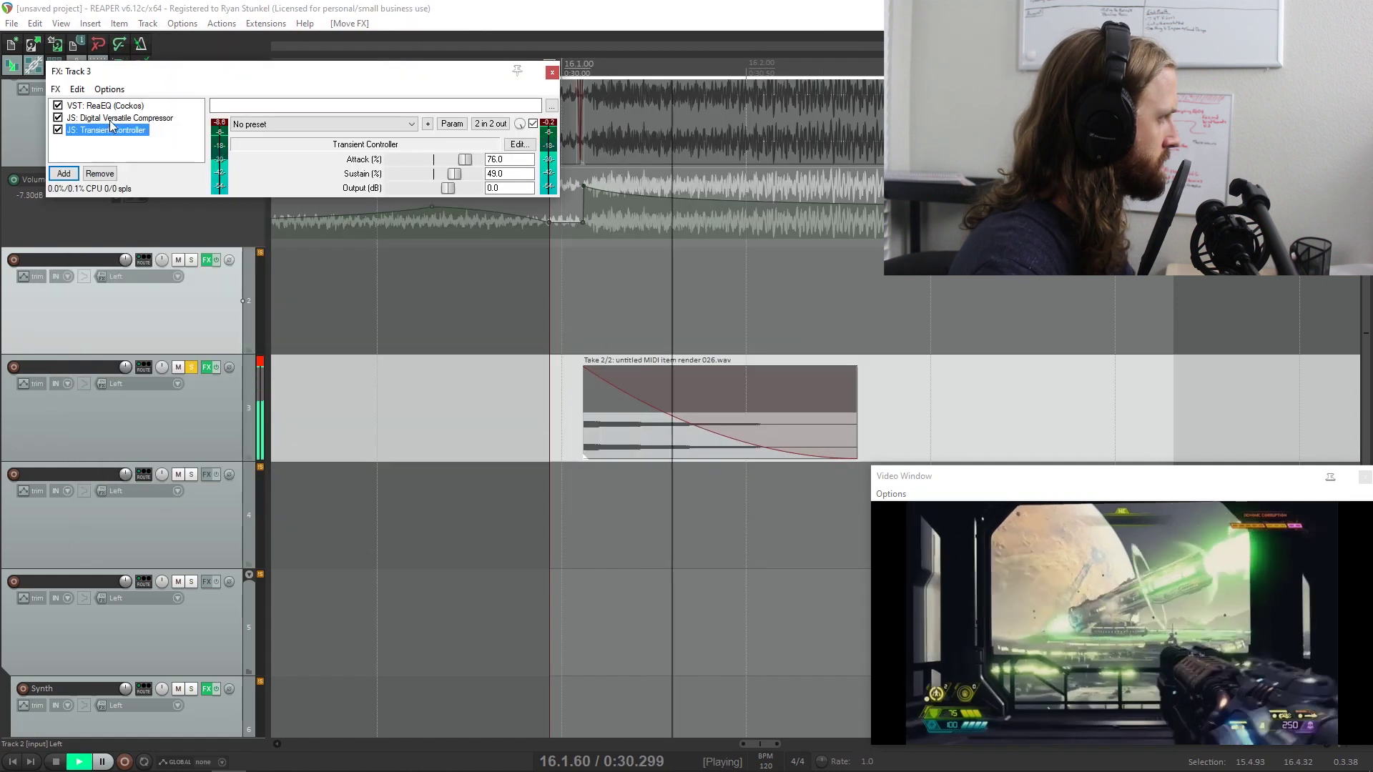
pyautogui.press('Escape')
# Step: Compare the transition with track 3 muted and unmuted, and leave the track muted
pyautogui.click(178, 367)
pyautogui.press('space')
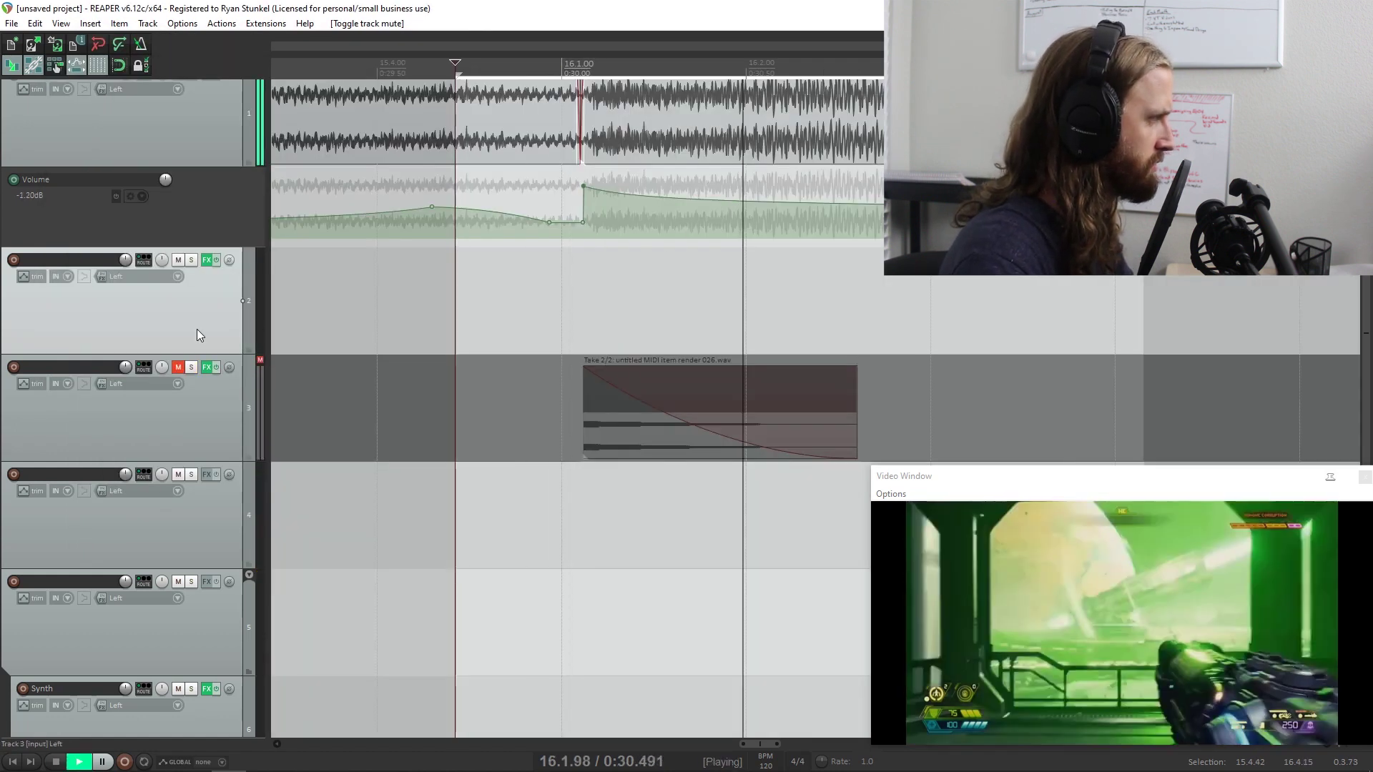
pyautogui.click(178, 367)
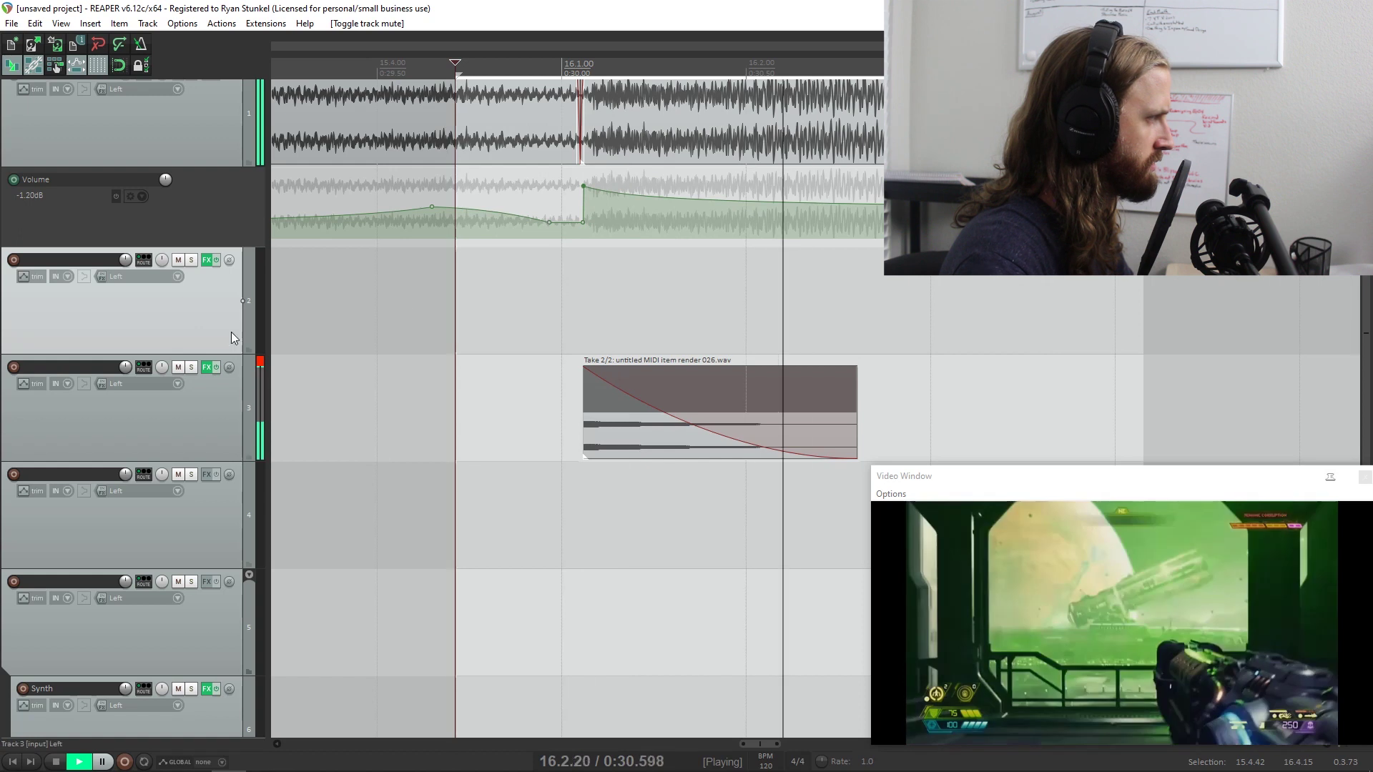
pyautogui.press('space')
pyautogui.click(178, 367)
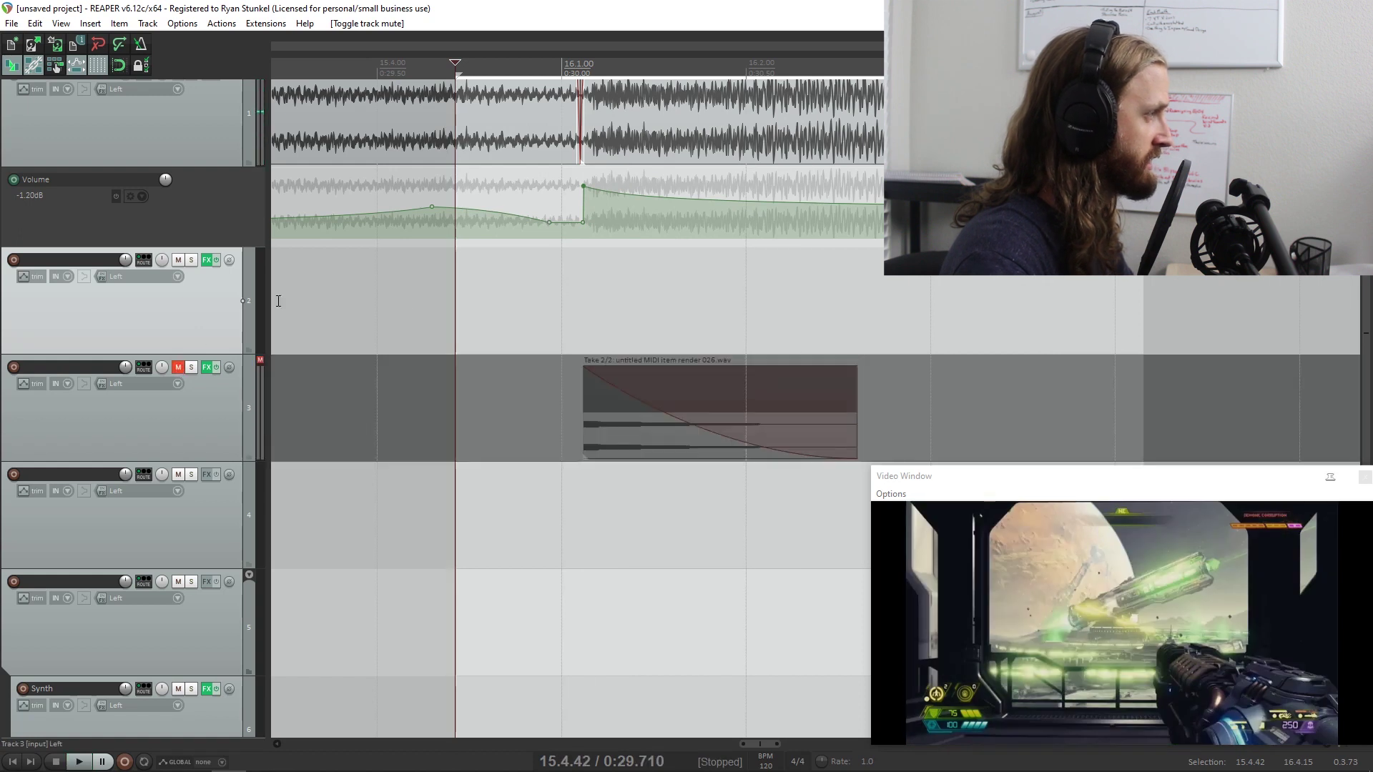
# Step: Play the transition with the dip and peak envelope points deleted, undo the deletion and play it again
pyautogui.click(590, 178)
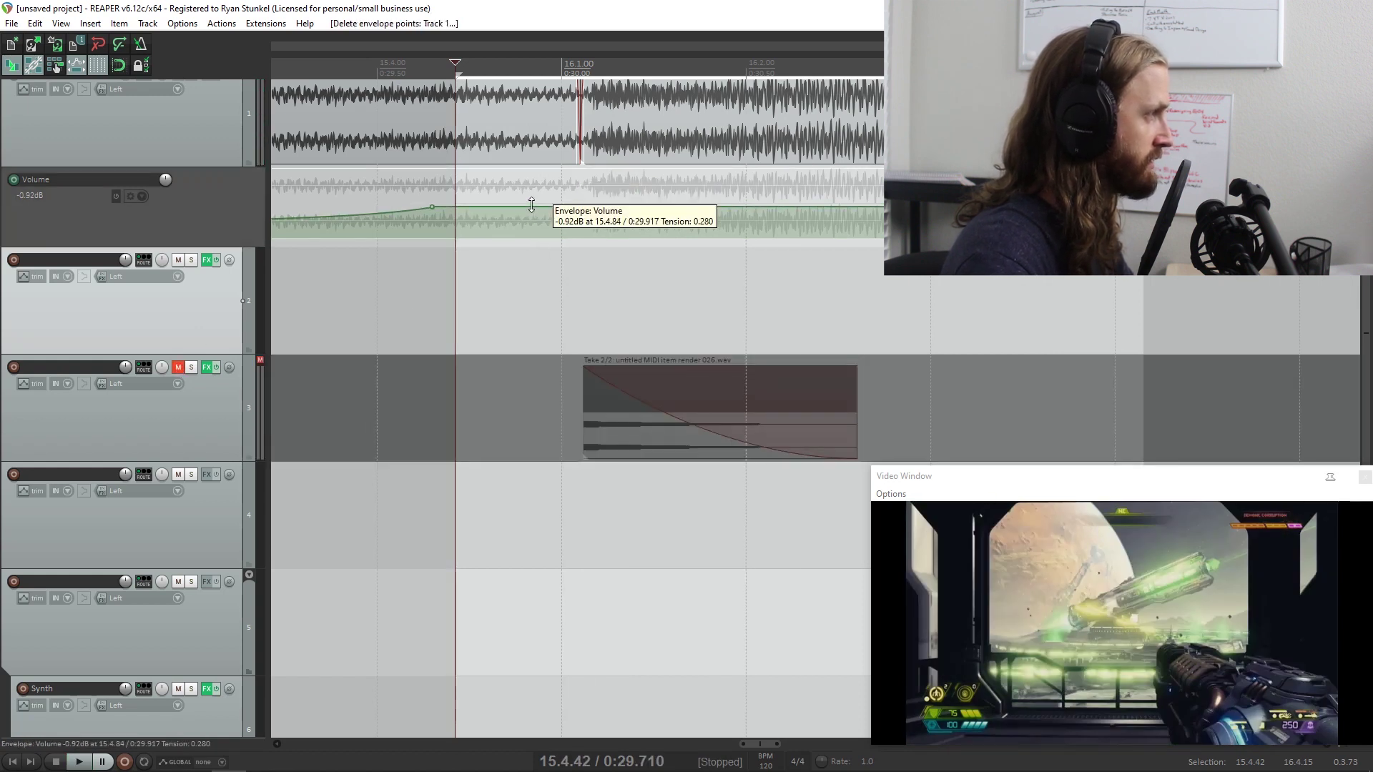
pyautogui.press('space')
pyautogui.press('space')
pyautogui.hotkey('ctrl', 'z')
pyautogui.press('space')
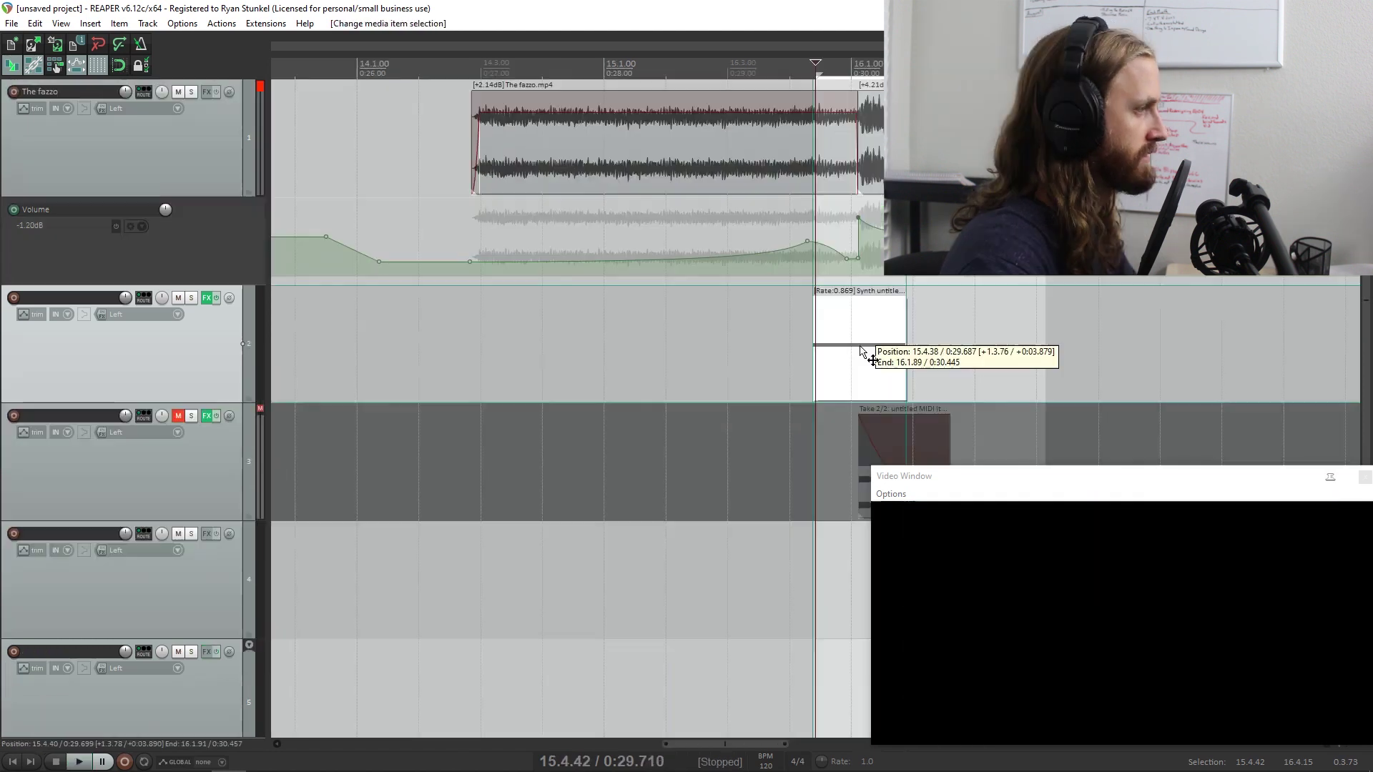
# Step: Move the synth MIDI item on track 2 to 15.4.19 and select the time range 15.2.73 to 16.4.19 around it
pyautogui.moveTo(853, 351); pyautogui.dragTo(844, 351)
pyautogui.moveTo(714, 310); pyautogui.dragTo(1048, 314)
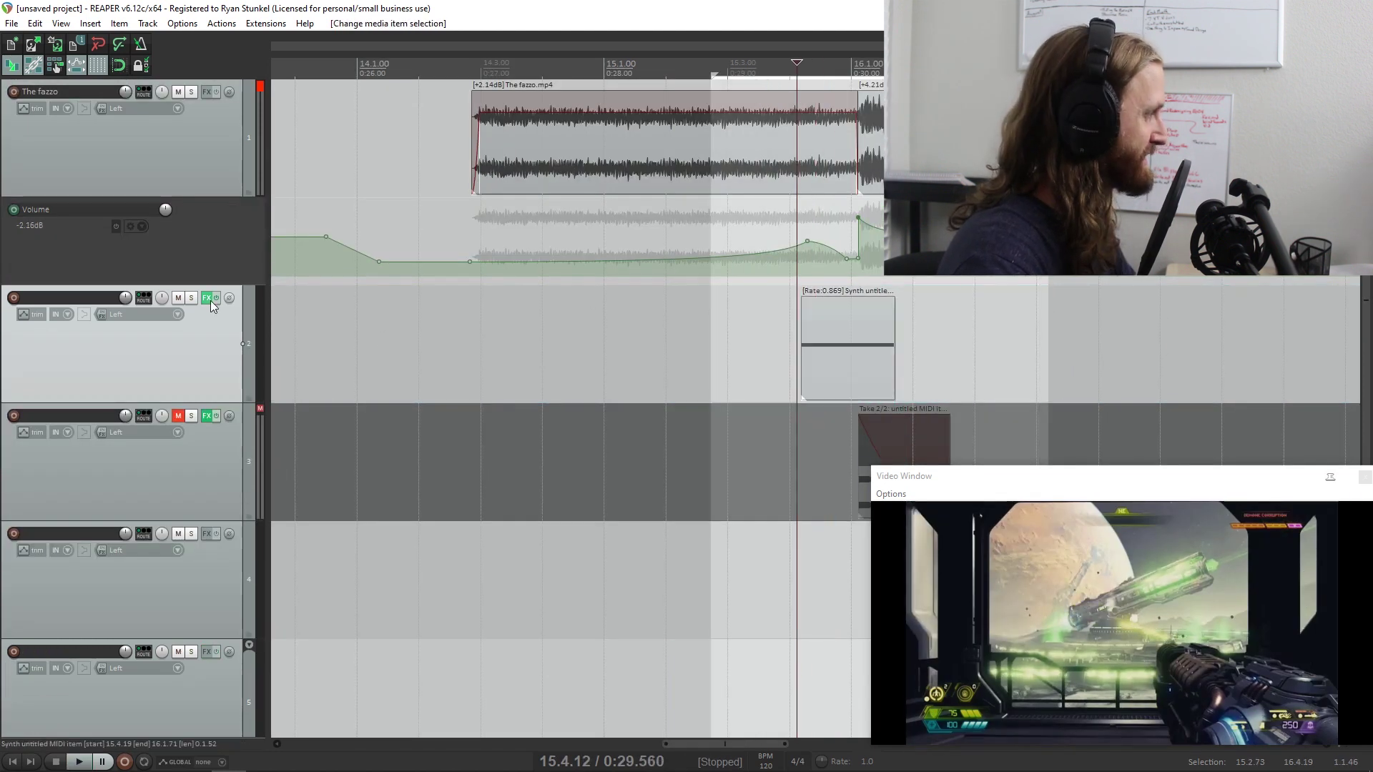
# Step: Adjust the attack curve of envelope 2 in track 2's Serum synth and play the result
pyautogui.click(208, 299)
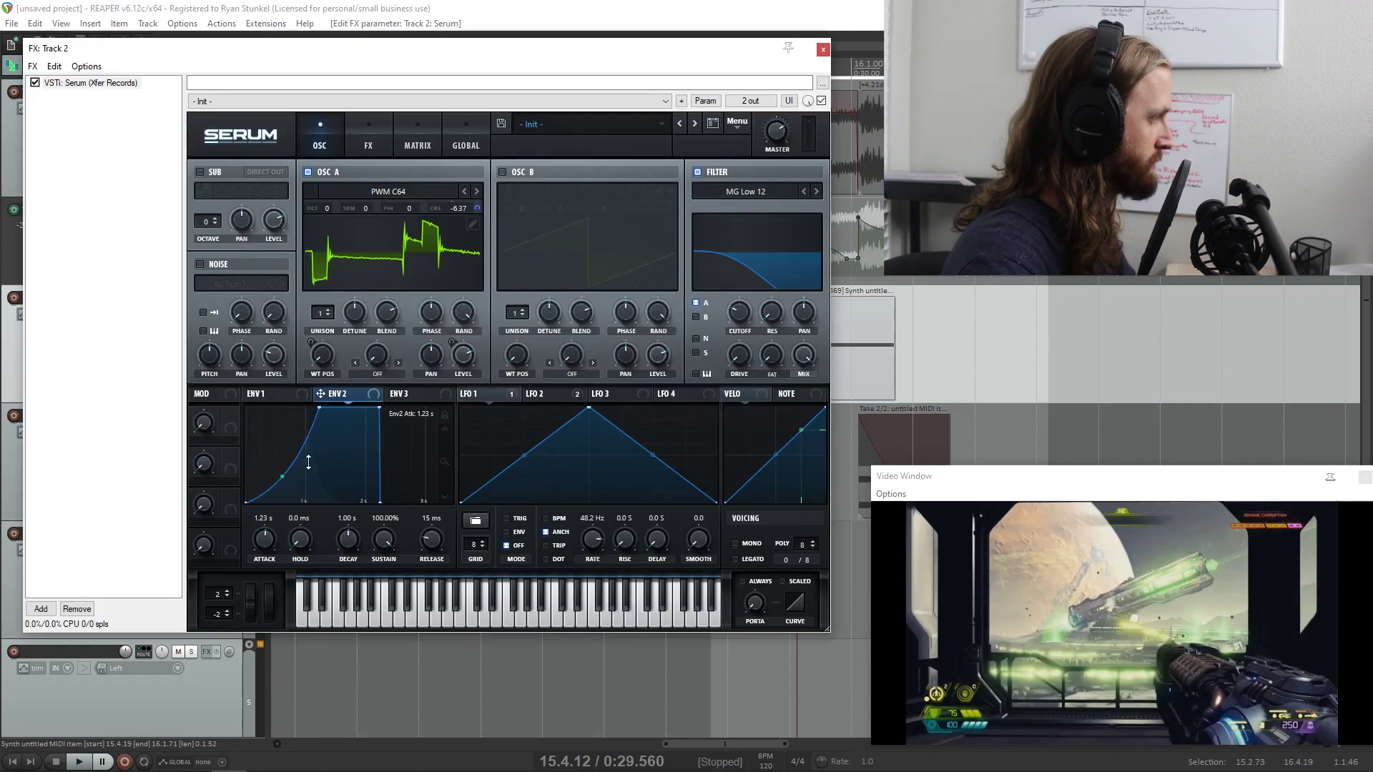
pyautogui.moveTo(306, 459); pyautogui.dragTo(306, 467)
pyautogui.press('space')
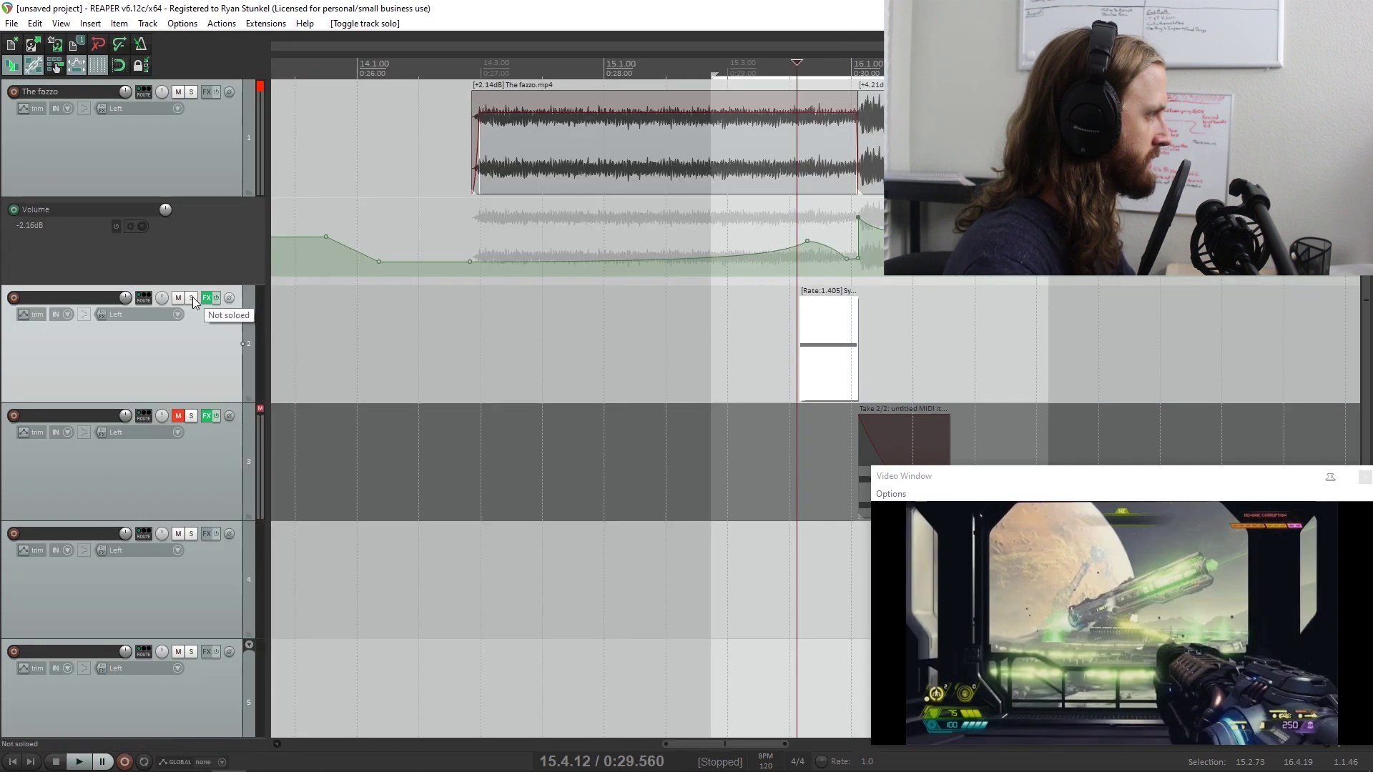
# Step: Edit LFO 2 and OSC A's wavetable position modulation in track 2's Serum, and enable OSC B with the Basic Mg wavetable
pyautogui.click(193, 299)
pyautogui.click(207, 301)
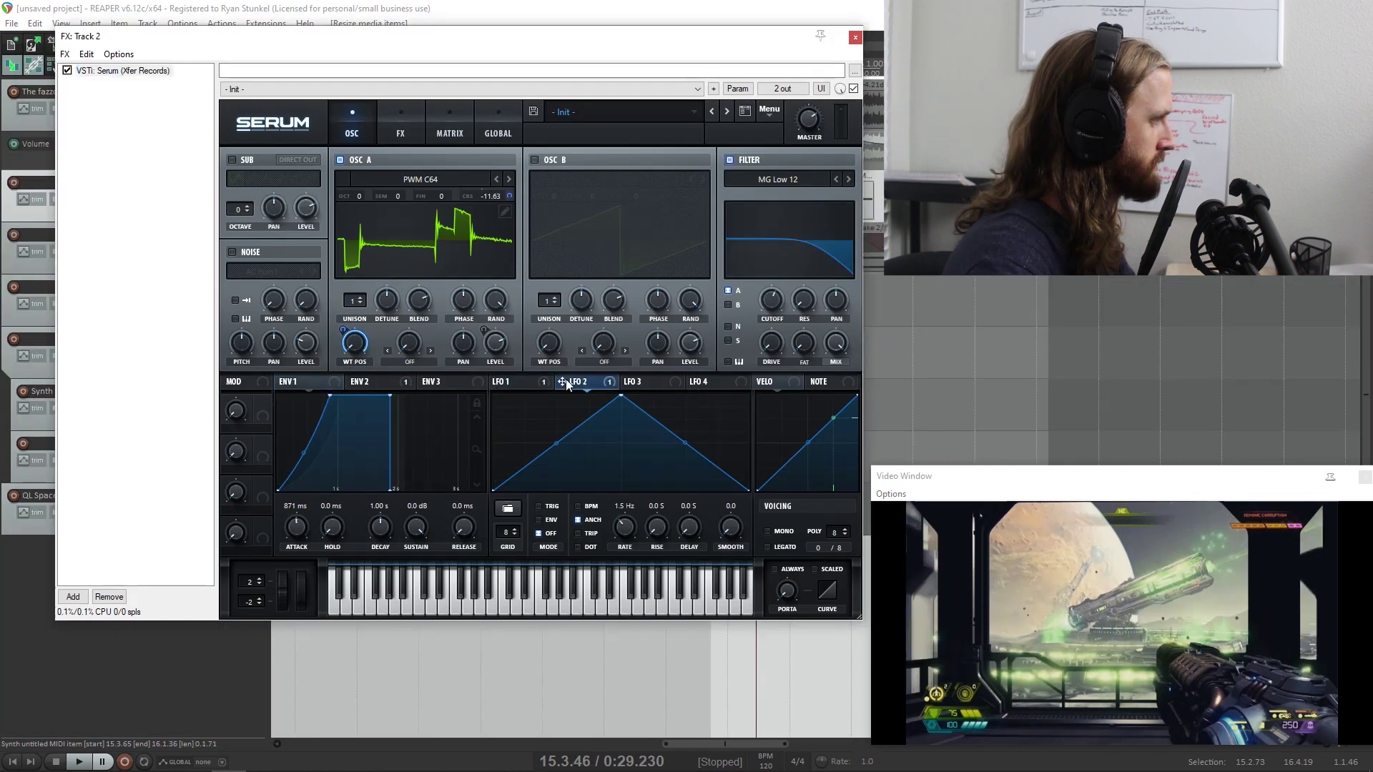
pyautogui.rightClick(565, 383)
pyautogui.rightClick(353, 342)
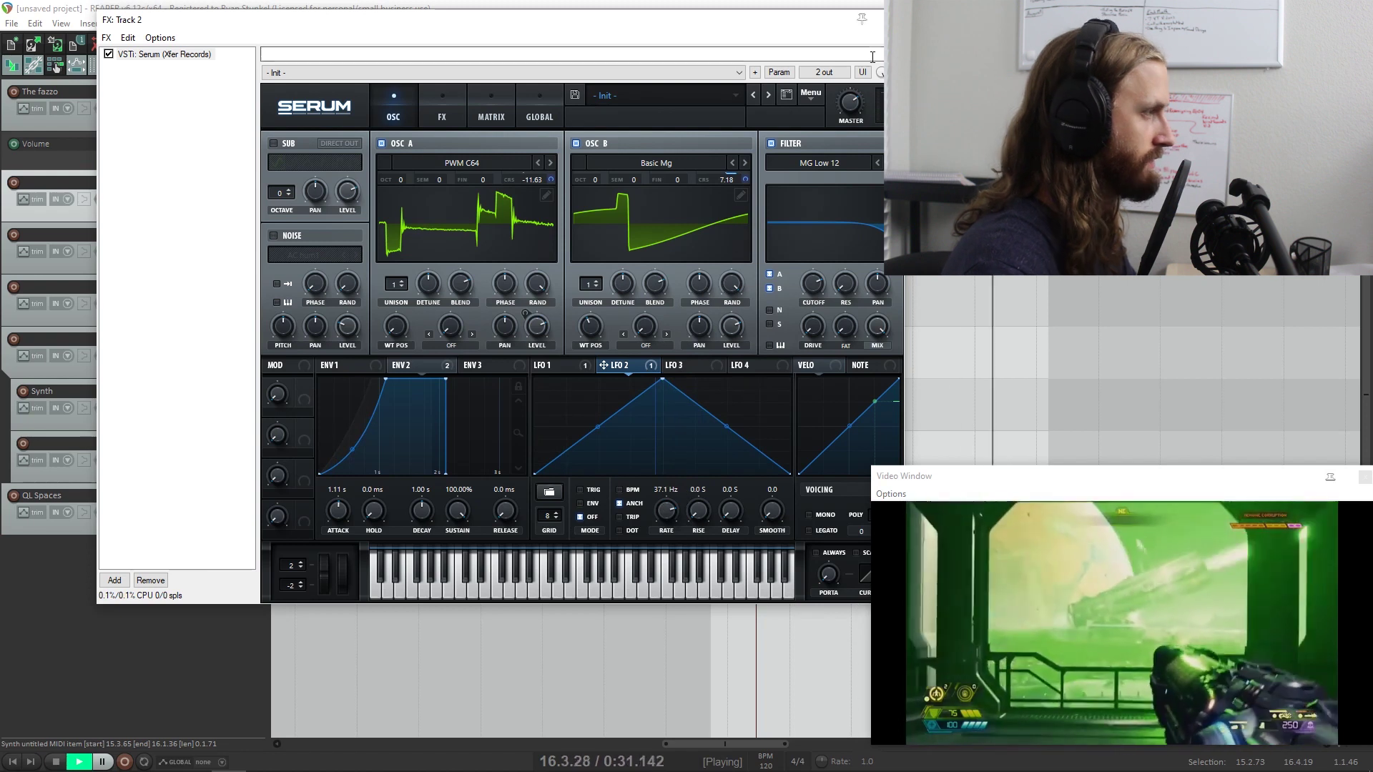
pyautogui.press('space')
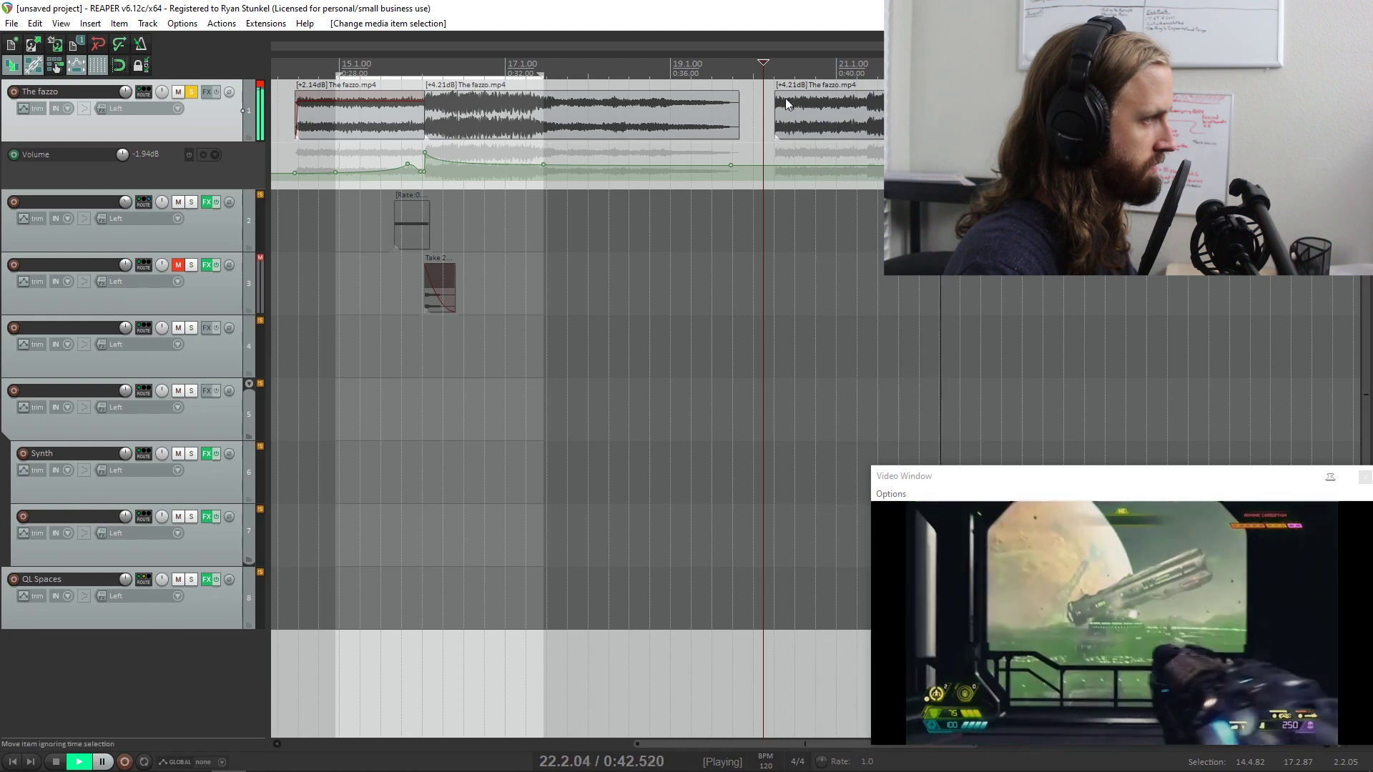
# Step: Delete the third clip on the first track and select the time range 14.2.78 to 20.1.03 over the remaining clips
pyautogui.press('space')
pyautogui.click(854, 108)
pyautogui.press('Delete')
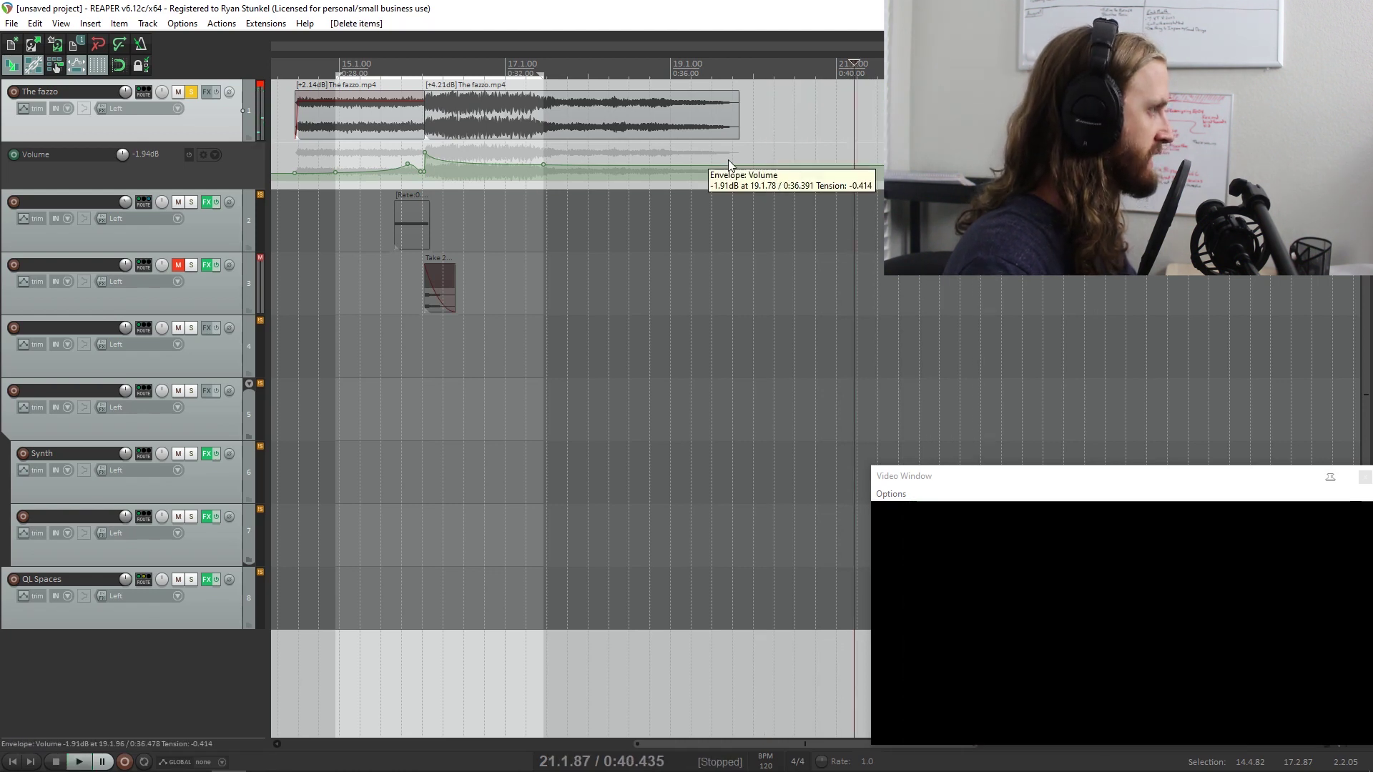
pyautogui.moveTo(295, 172); pyautogui.dragTo(736, 132)
# Step: Play the clip at bar 31 together with its game video to review its sound
pyautogui.press('space')
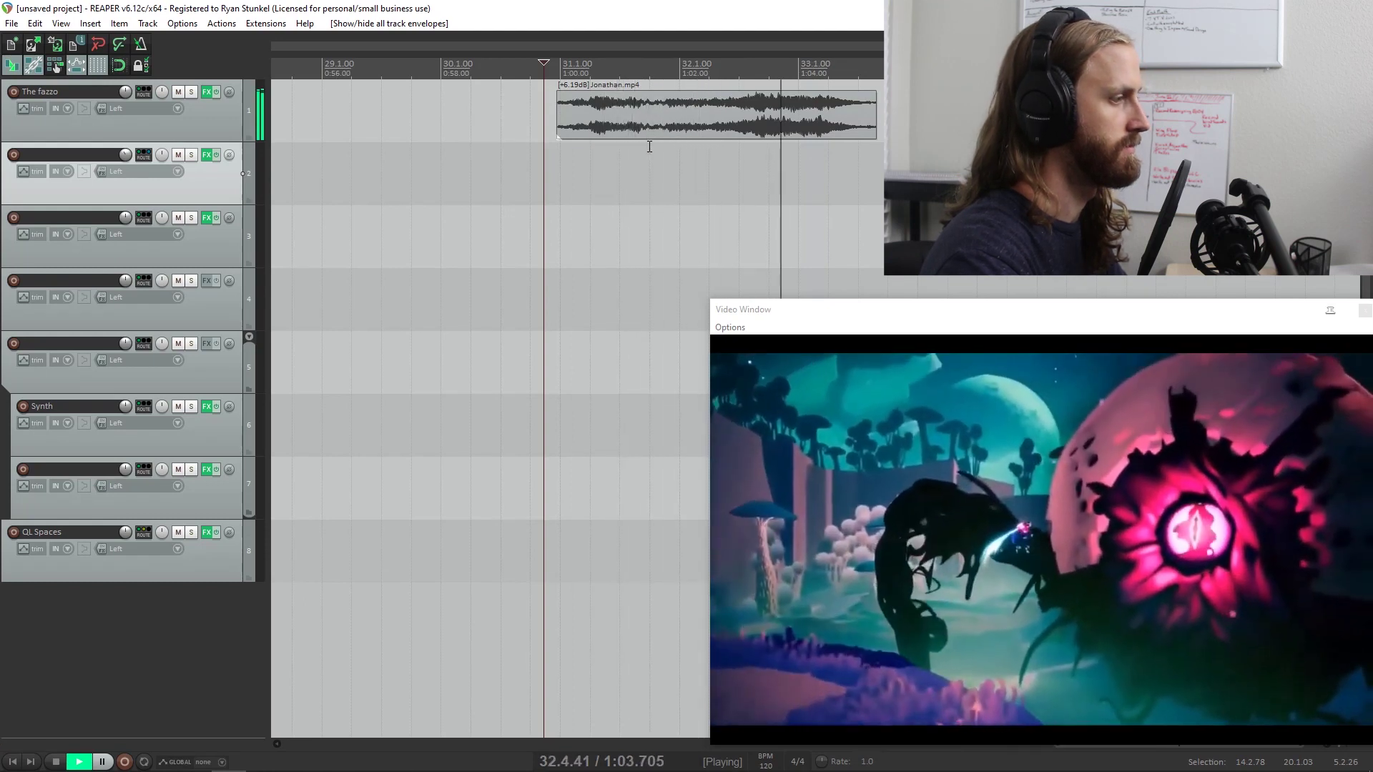
pyautogui.press('space')
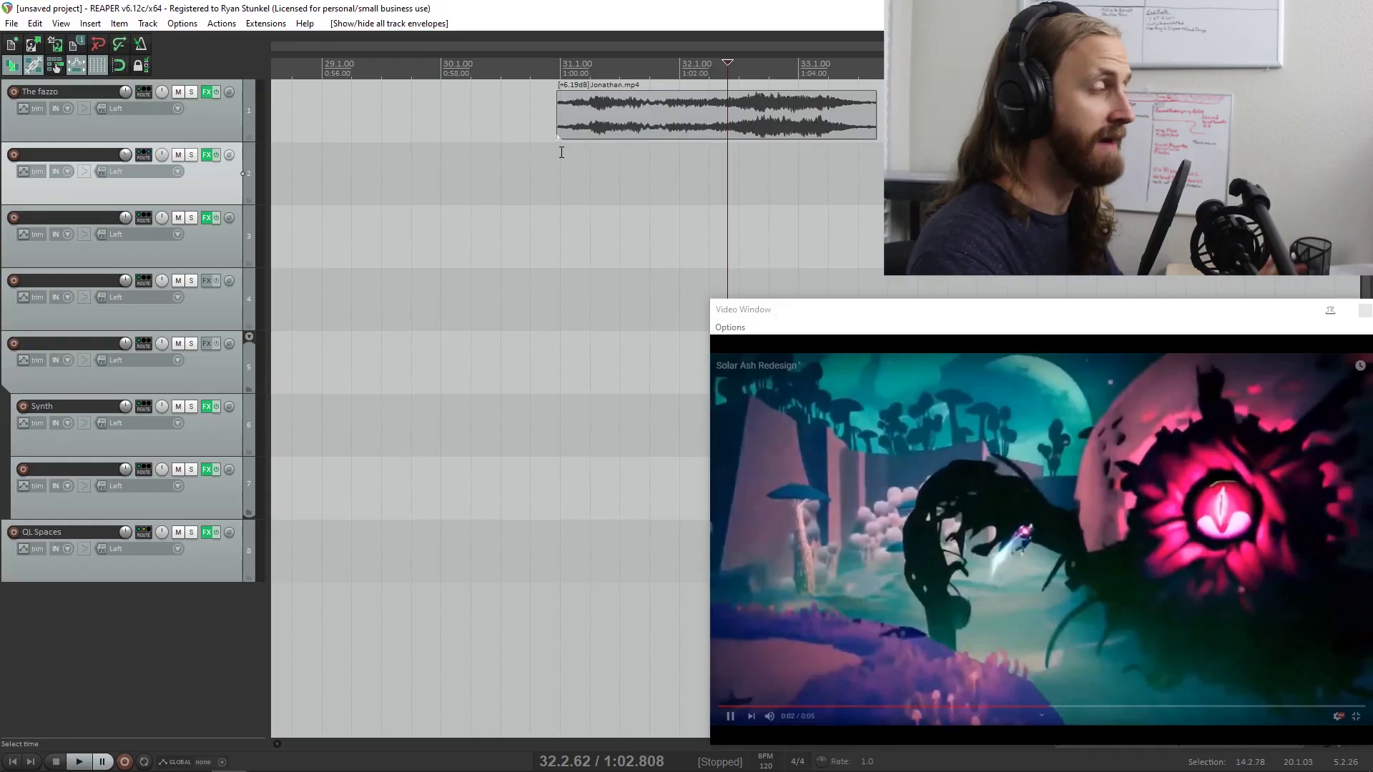
# Step: Play the clip at bar 31, split it at about 1:01.416, and move its first part to a new track below
pyautogui.click(562, 152)
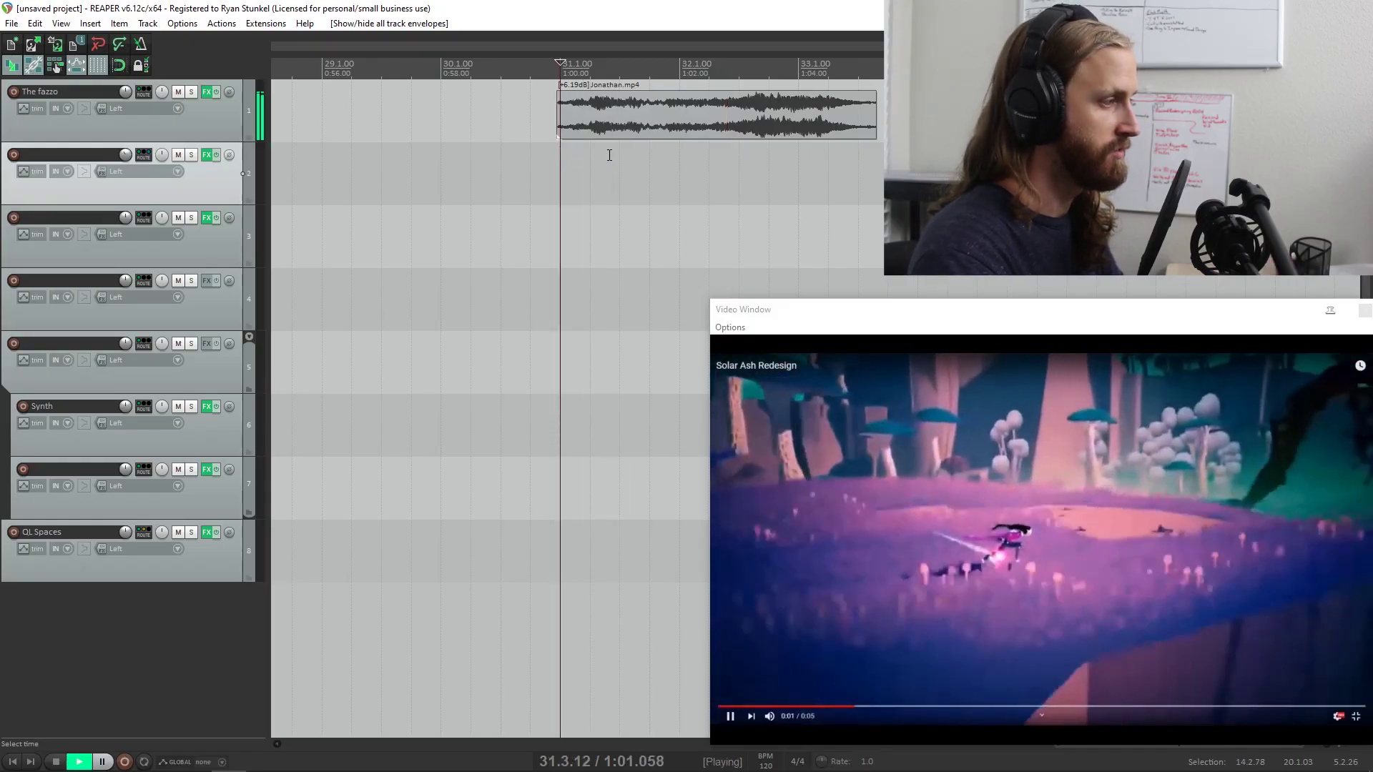
pyautogui.press('space')
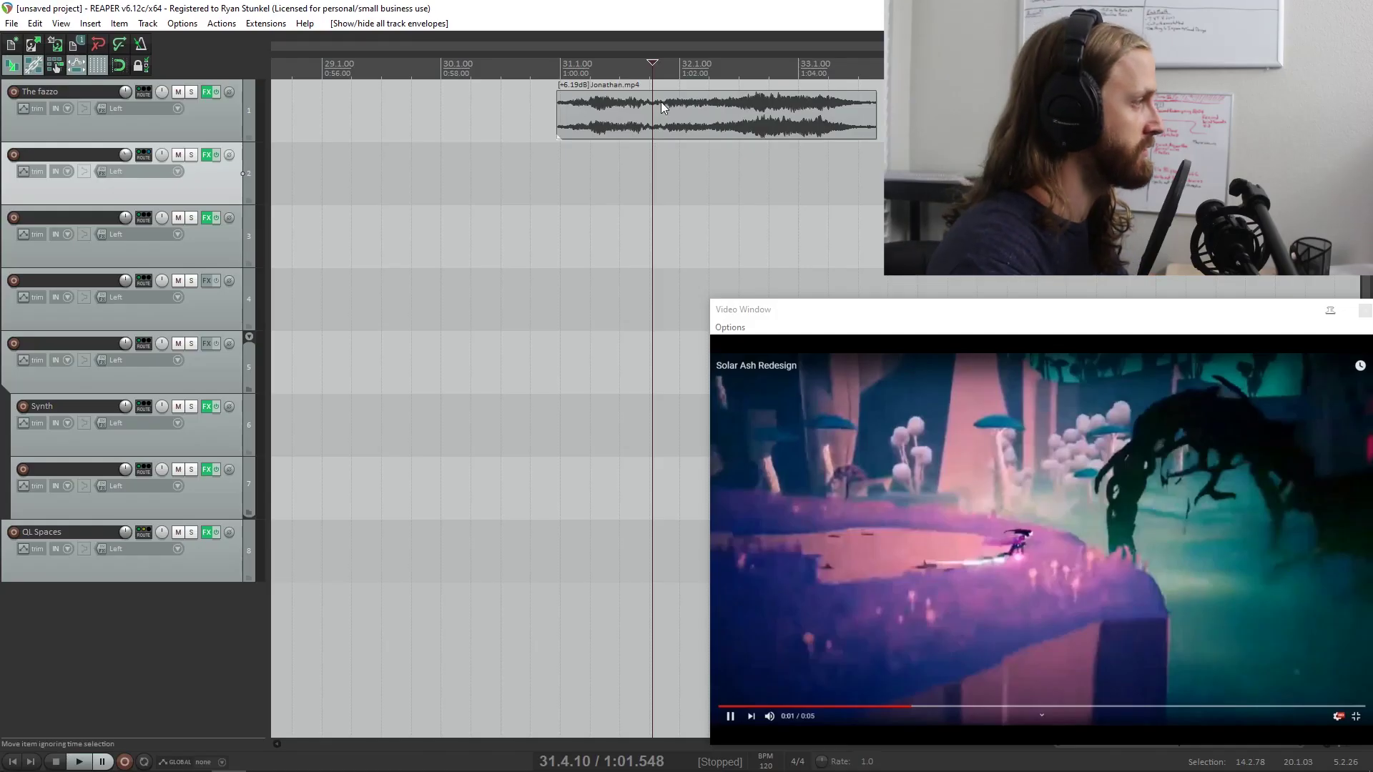
pyautogui.click(661, 103)
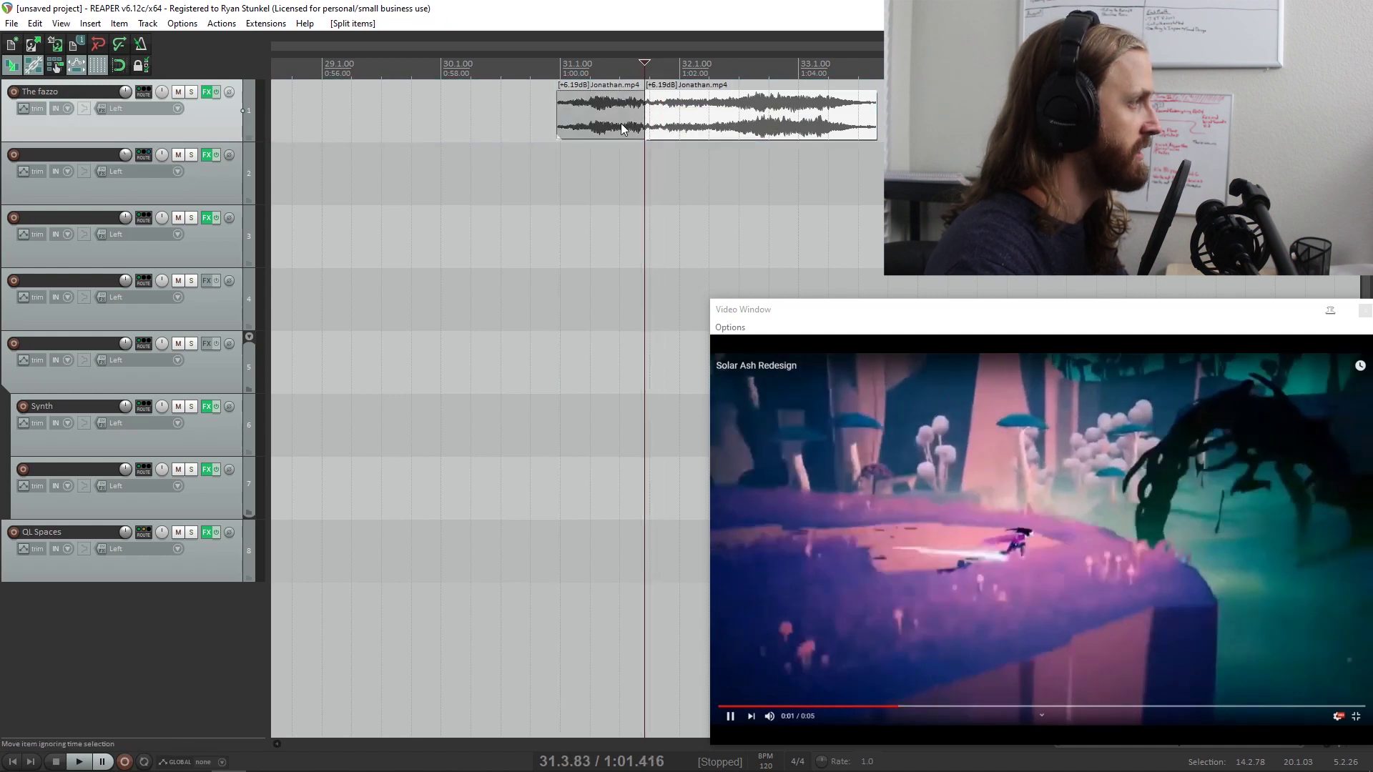
pyautogui.click(612, 102)
pyautogui.hotkey('ctrl', 't')
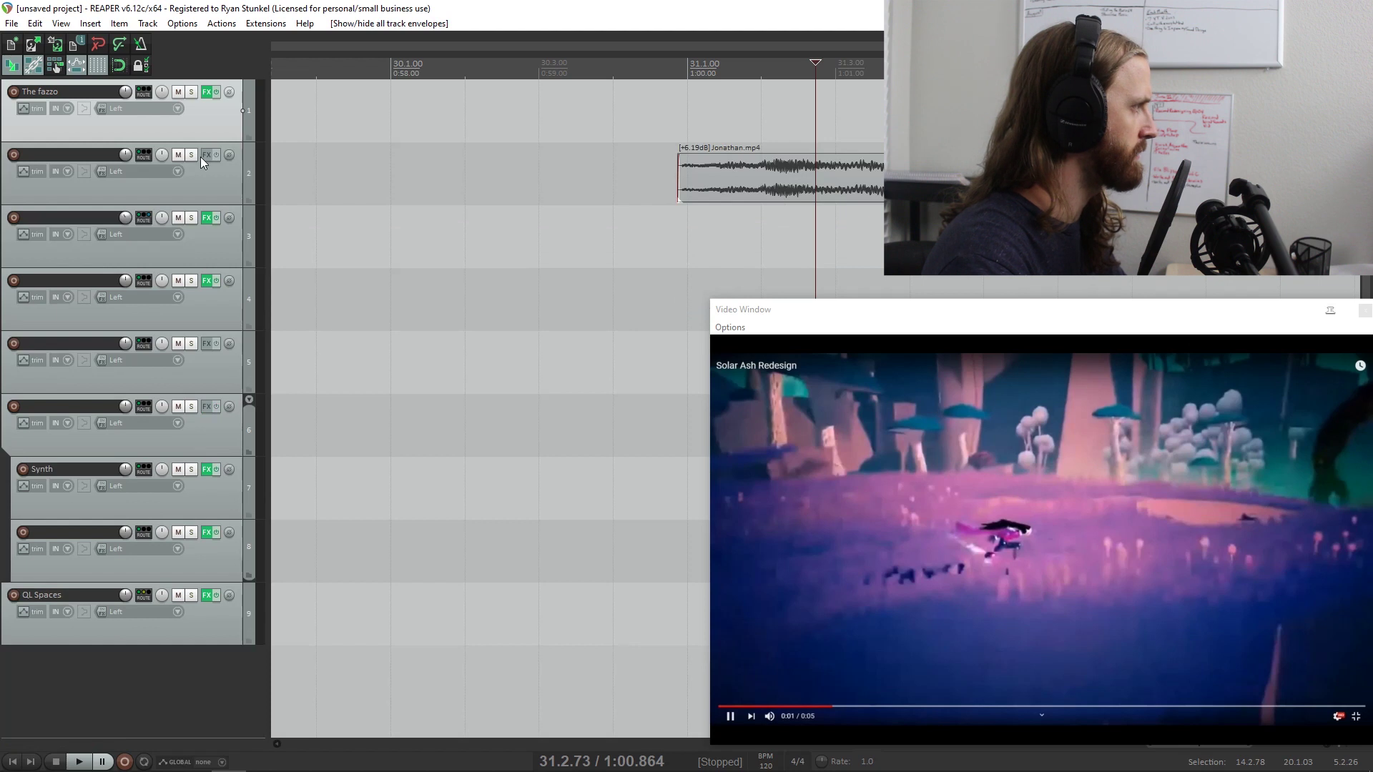
# Step: Add ReaEQ to track 2 and cut its low frequencies by lowering low shelf band 1 and raising its frequency
pyautogui.click(208, 156)
pyautogui.write('EQ')
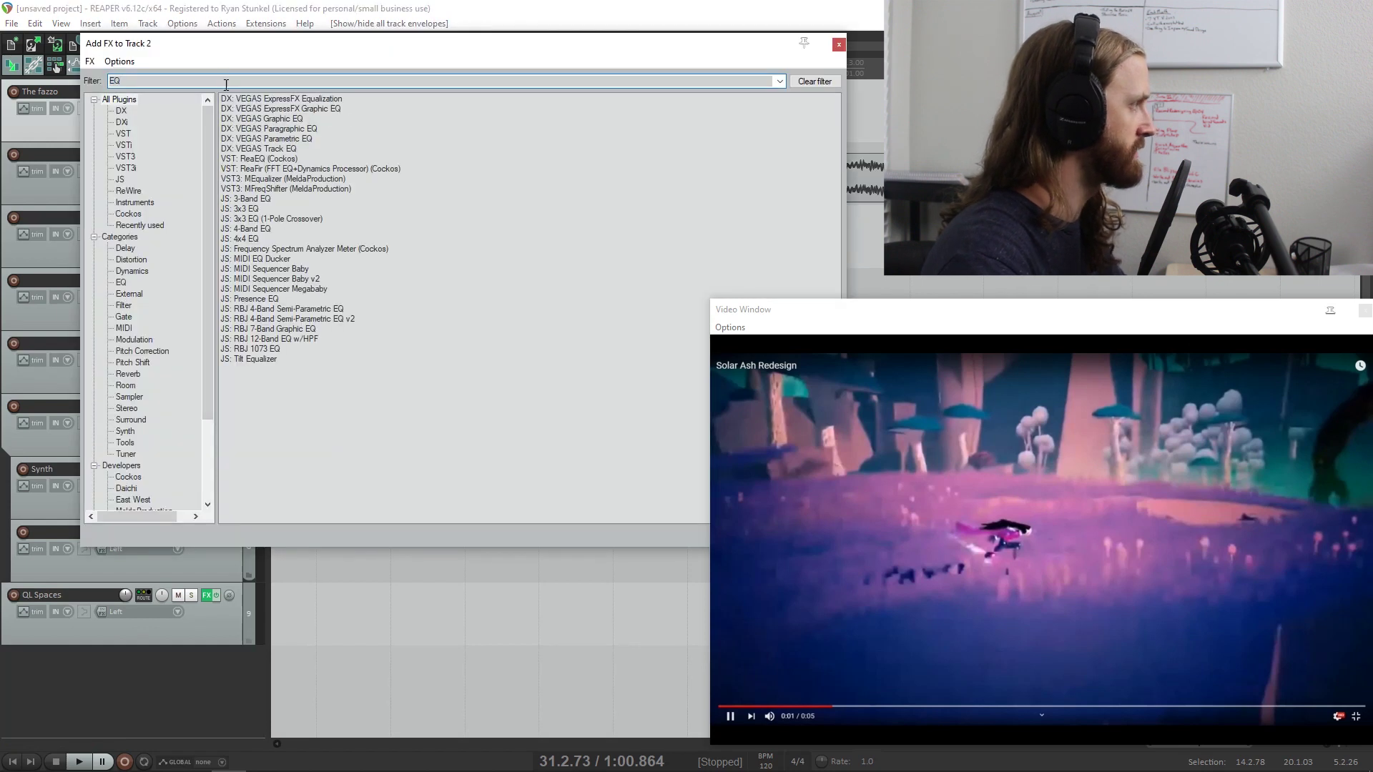
pyautogui.doubleClick(273, 159)
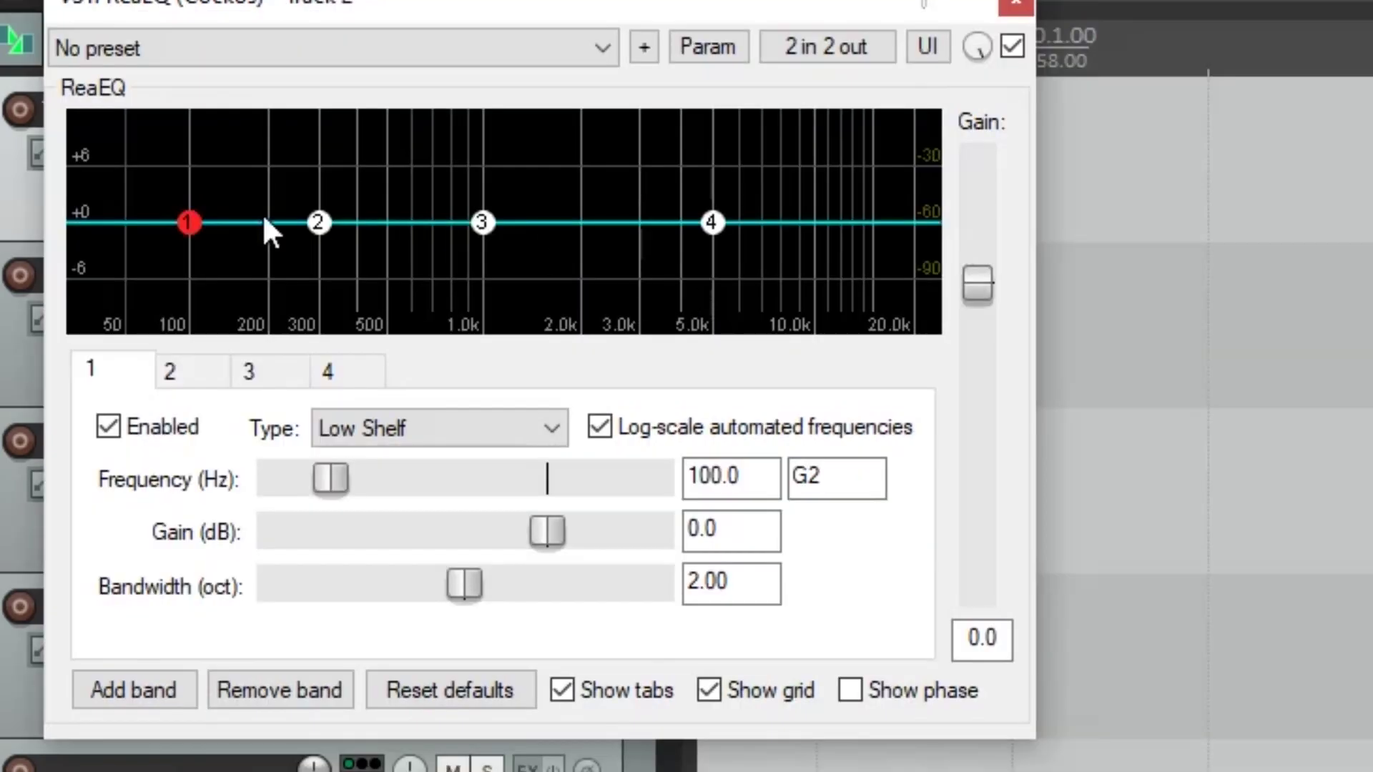
pyautogui.moveTo(189, 222); pyautogui.dragTo(487, 454)
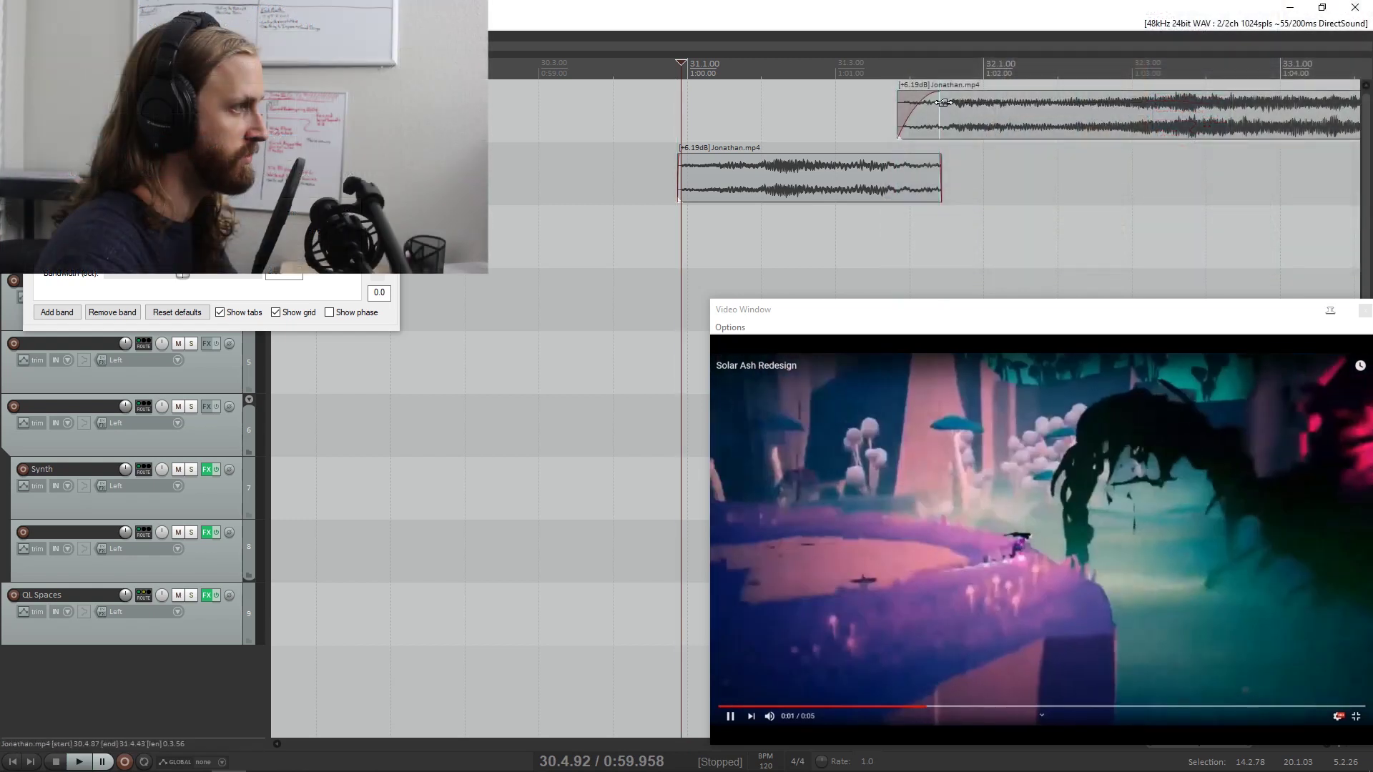
# Step: Adjust the fade-in of the clip's second part on track 1 and finish its ReaEQ with band 4's high shelf at 3254 Hz and -inf gain
pyautogui.moveTo(944, 102); pyautogui.dragTo(906, 127)
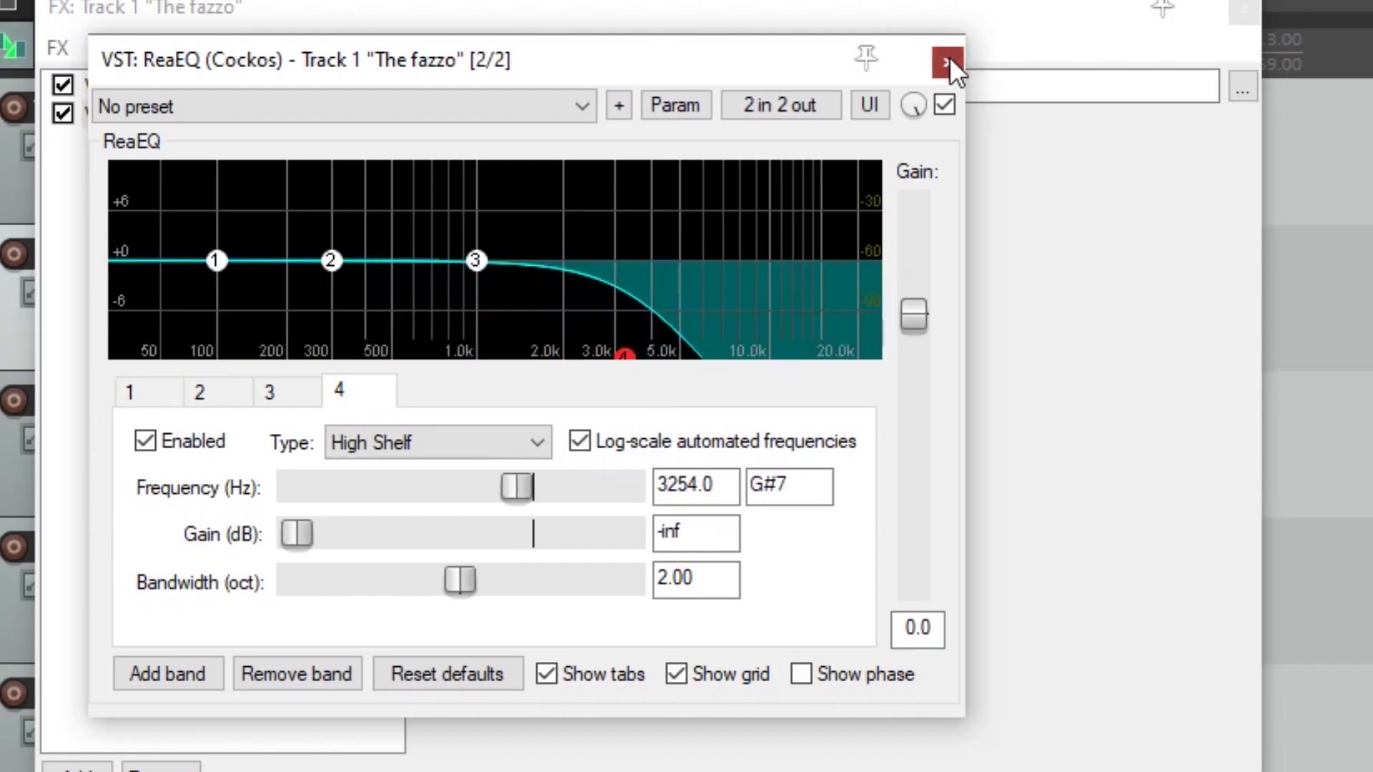
pyautogui.click(950, 57)
pyautogui.click(1244, 9)
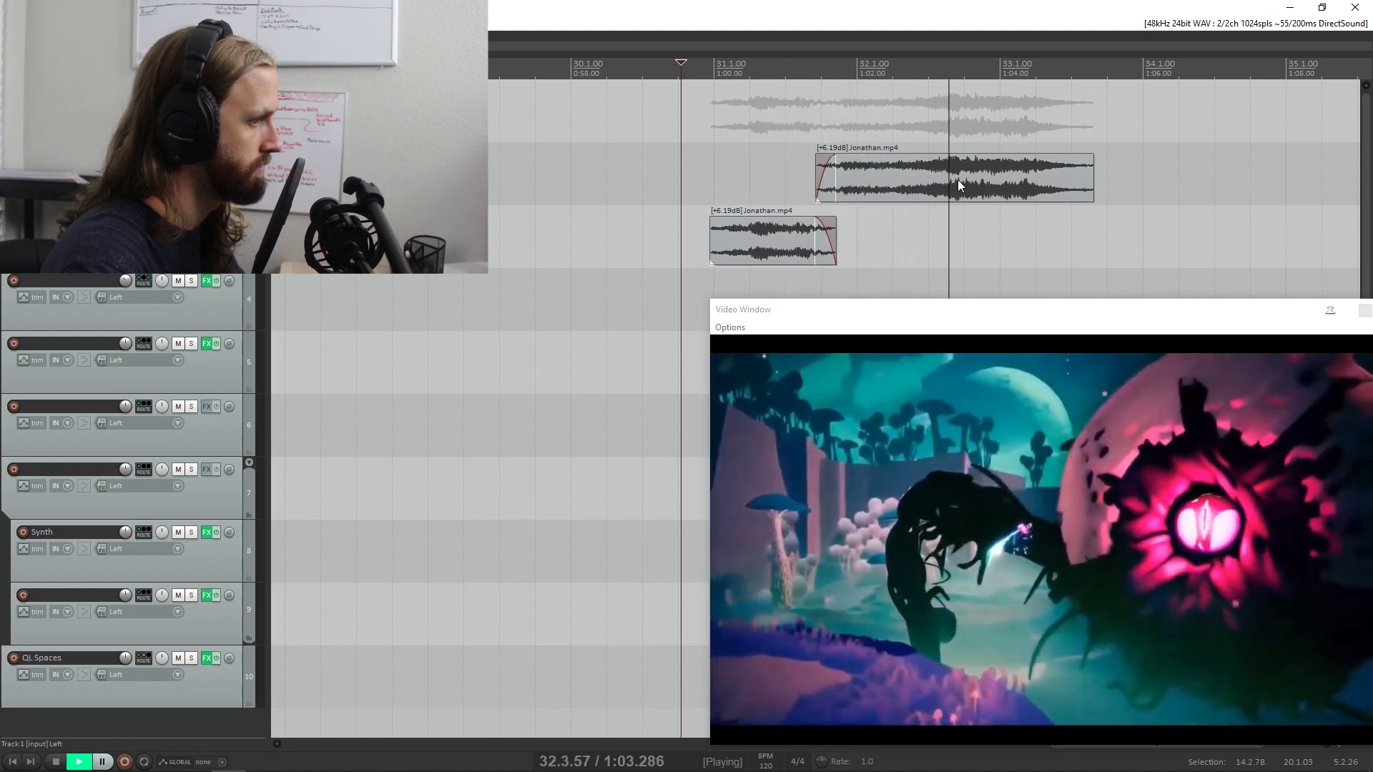
# Step: Stop playback, split the second clip part just after its loudest point, and glue the closing section into its own item
pyautogui.press('space')
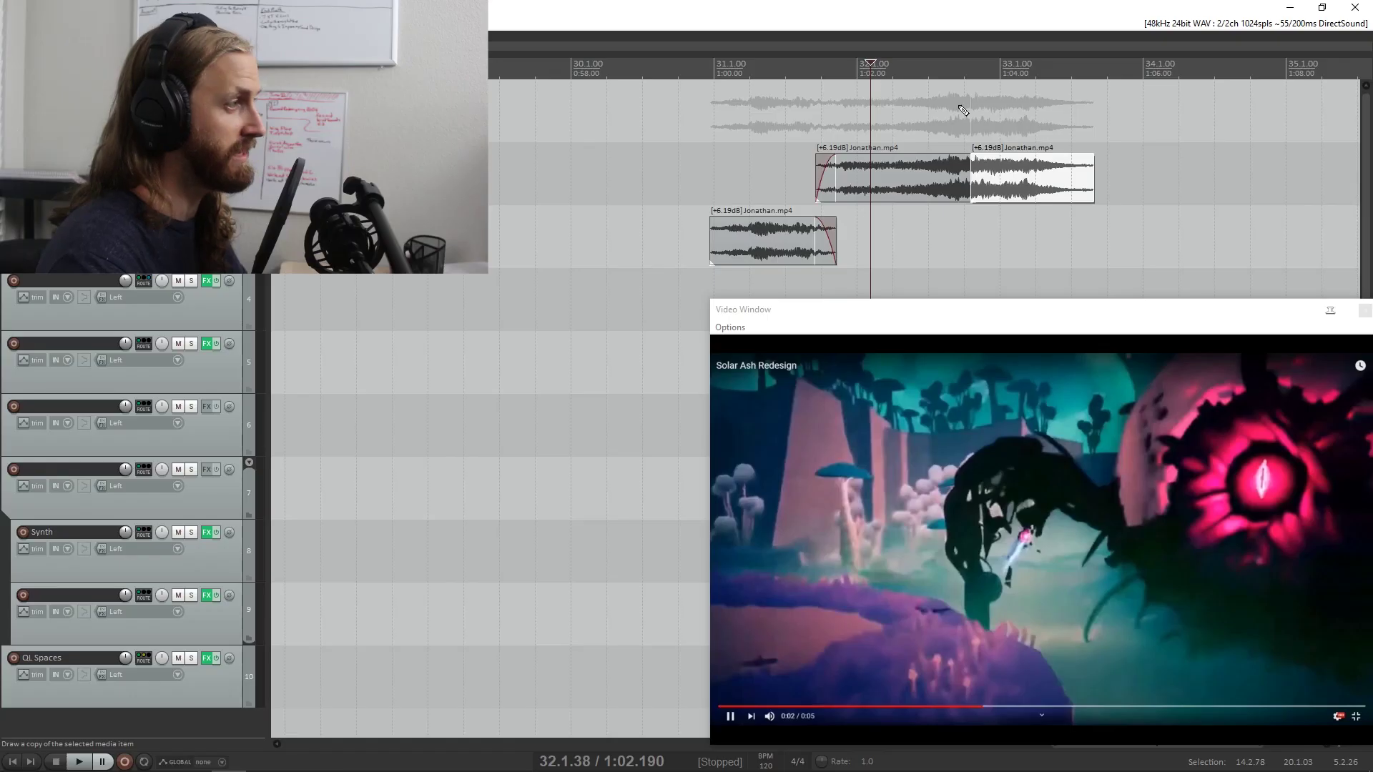
pyautogui.click(1008, 176)
pyautogui.hotkey('ctrl', 'g')
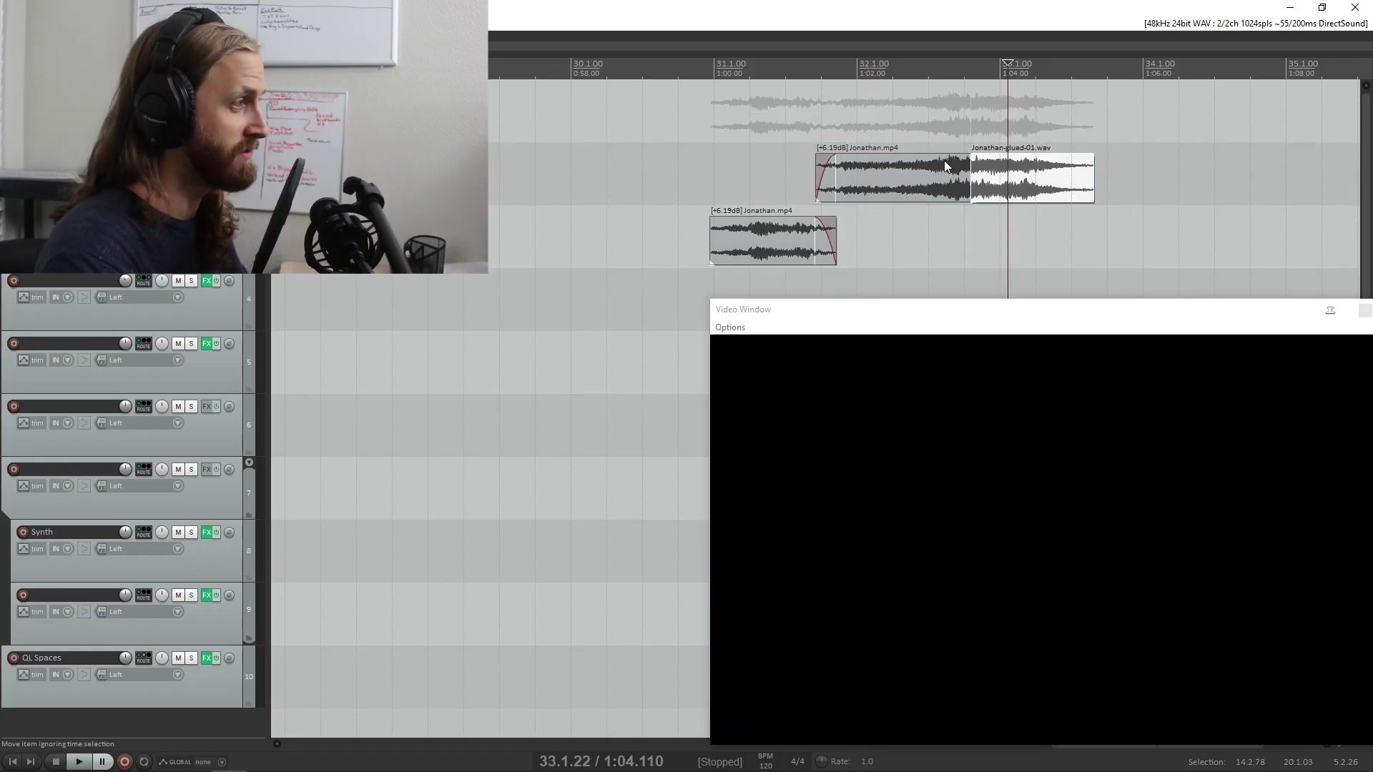
# Step: Play the layered clips from bar 31 with the game video to compare the reworked sound with the original
pyautogui.click(783, 104)
pyautogui.press('space')
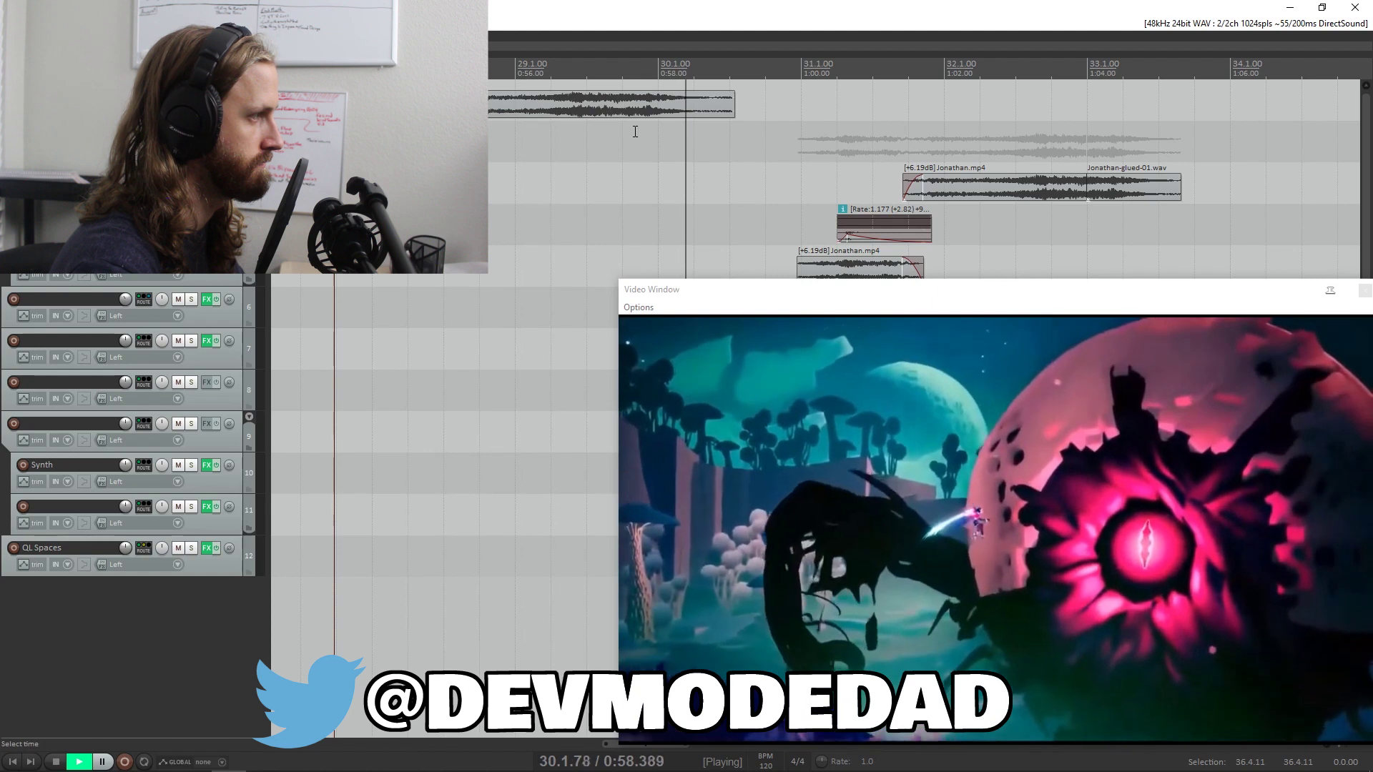
pyautogui.press('space')
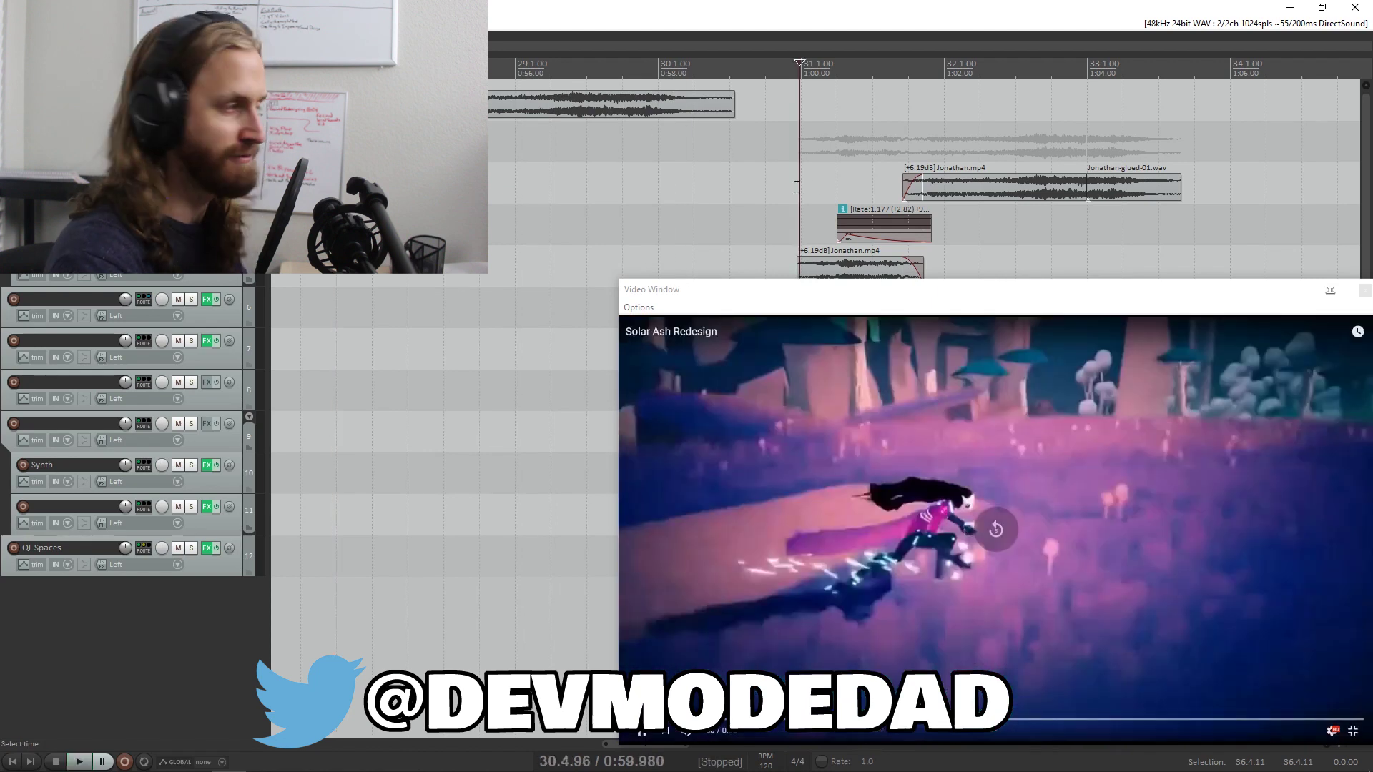
pyautogui.press('space')
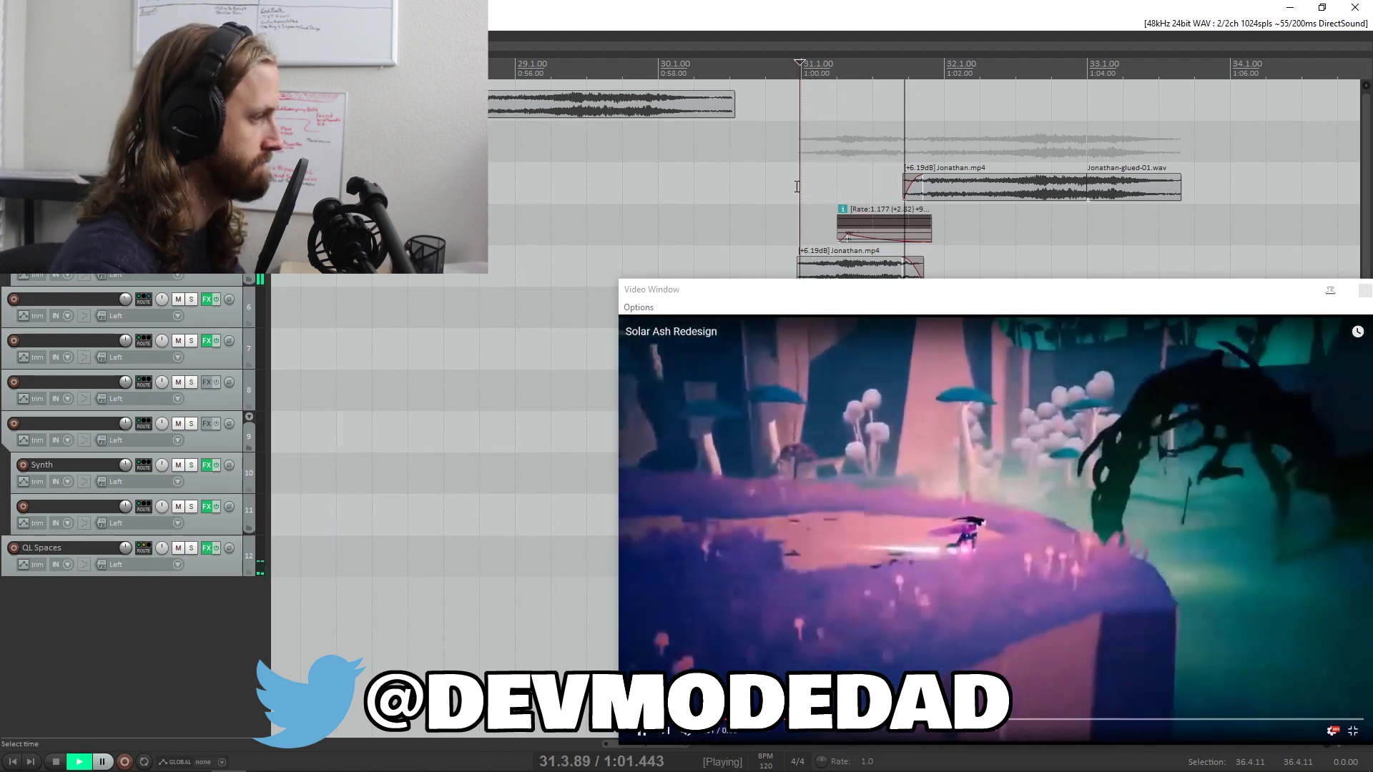